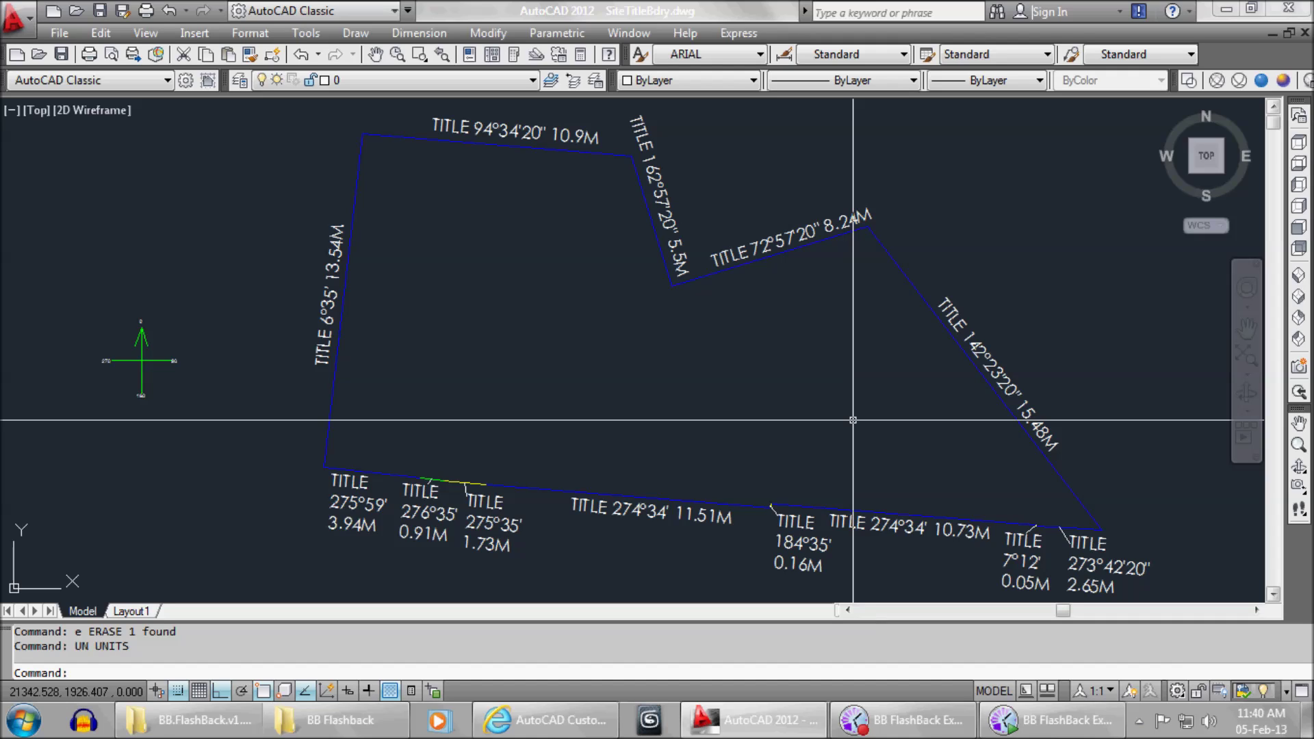
{"action": "type", "text": "UN"}
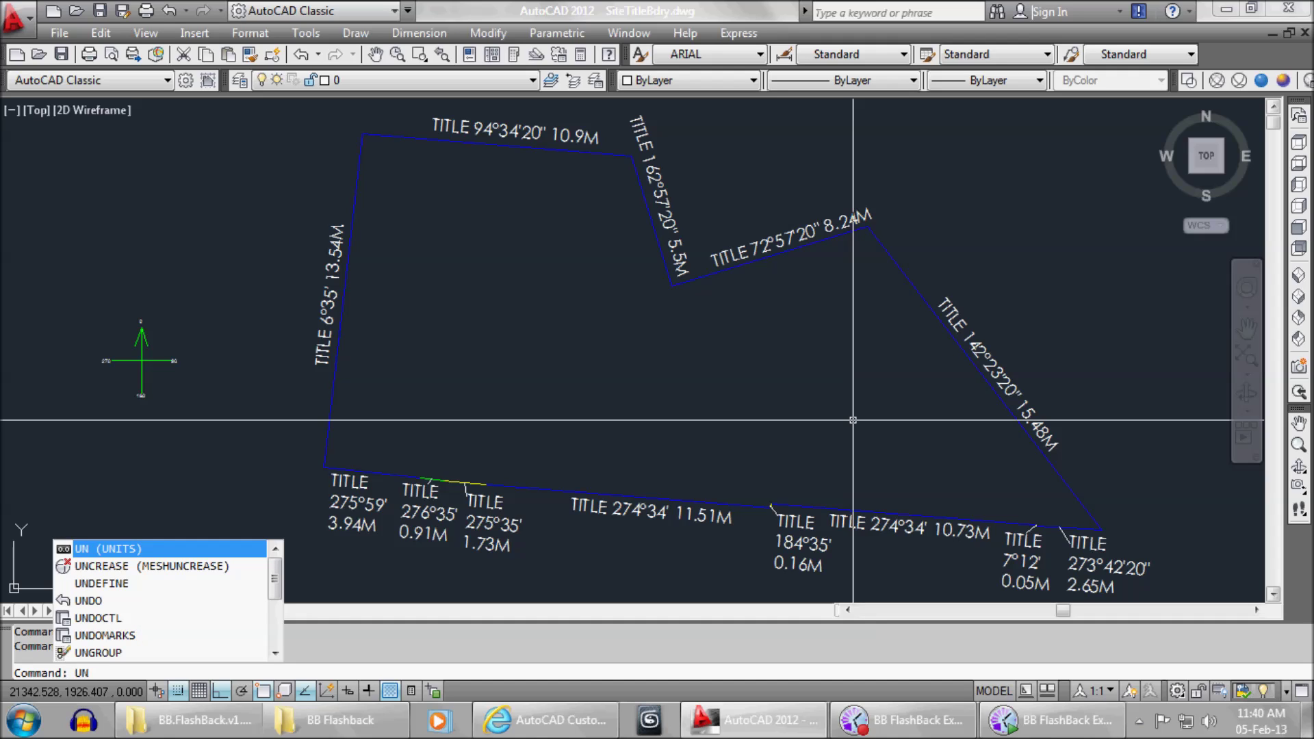
Step: Set insertion scale to Millimeters and measure angles clockwise with North as zero
{"action": "key", "text": "Return"}
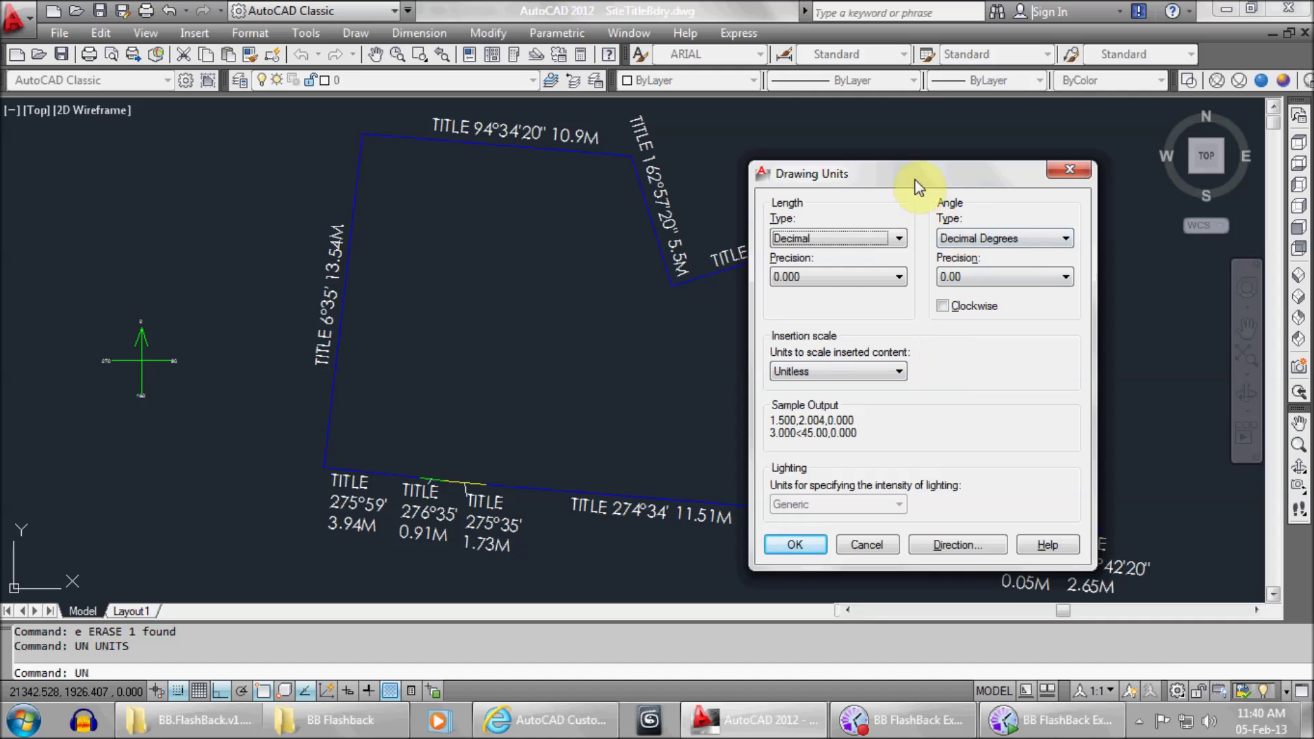
{"action": "left_click_drag", "start_coordinate": [914, 180], "coordinate": [696, 153]}
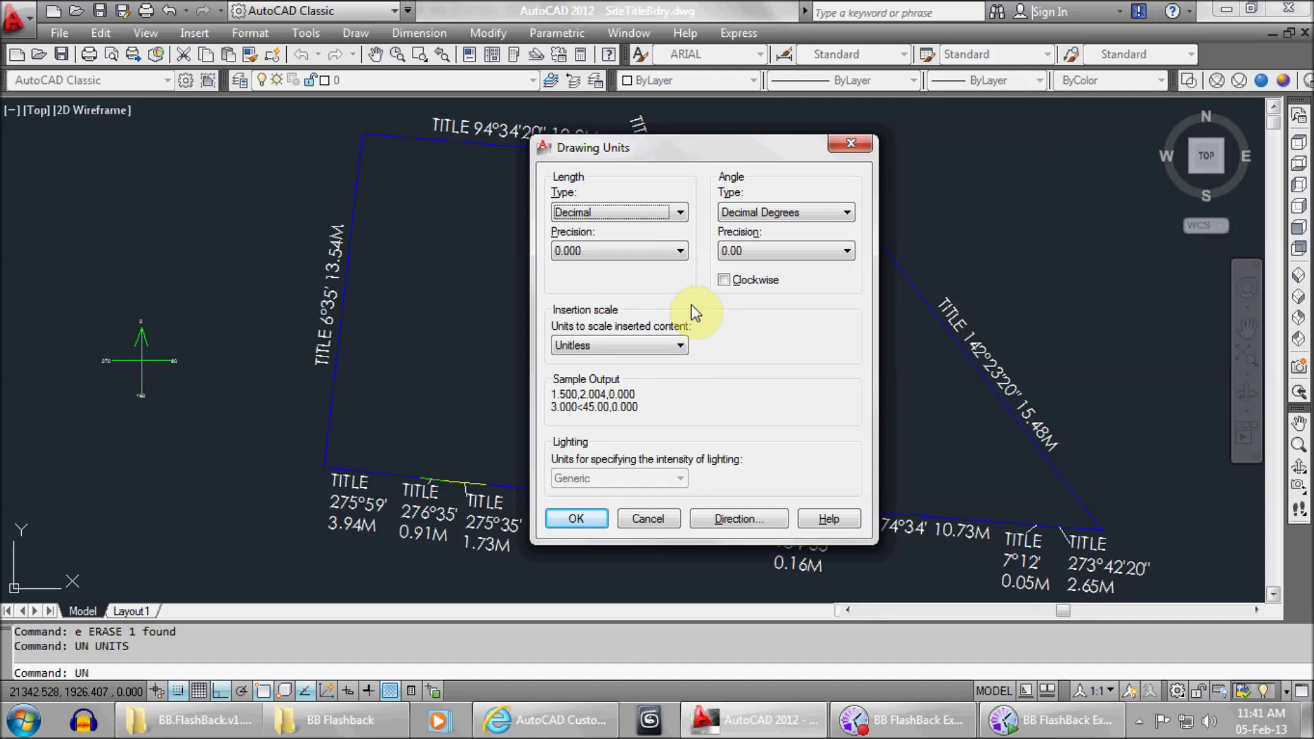
{"action": "left_click", "coordinate": [684, 347]}
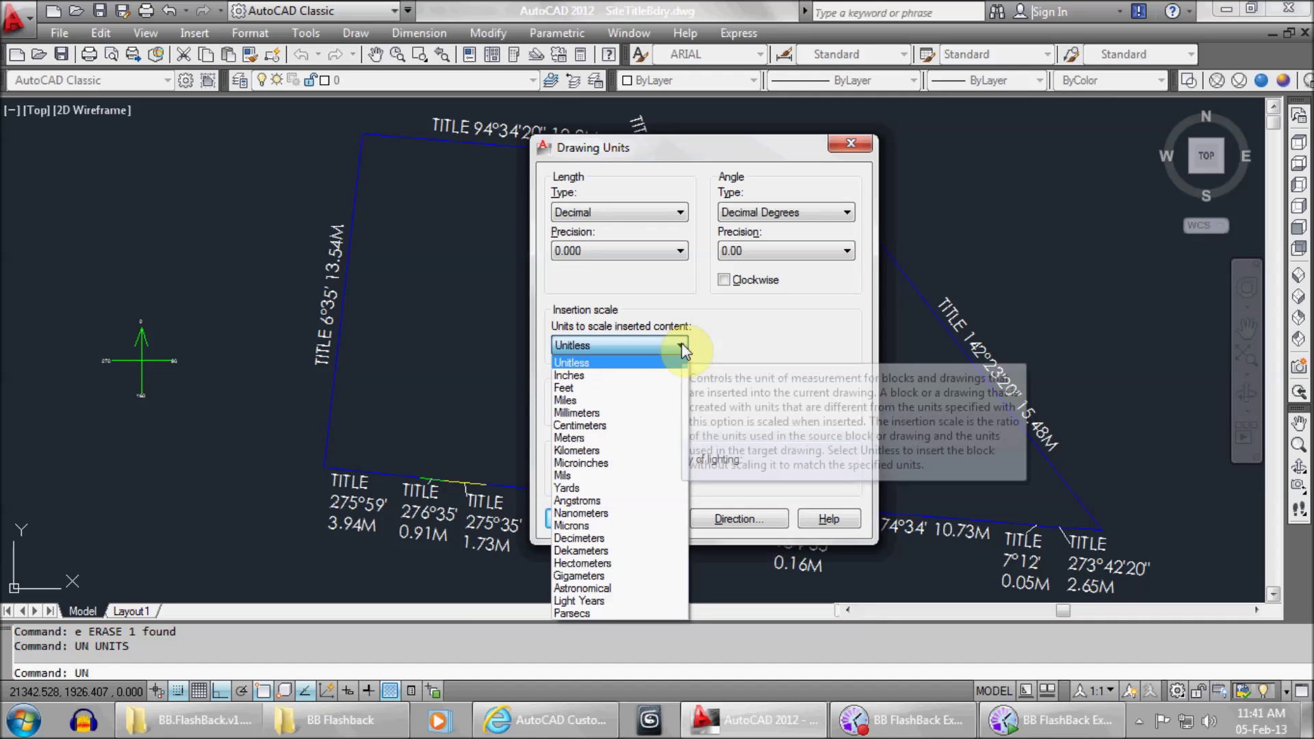
{"action": "left_click", "coordinate": [652, 416]}
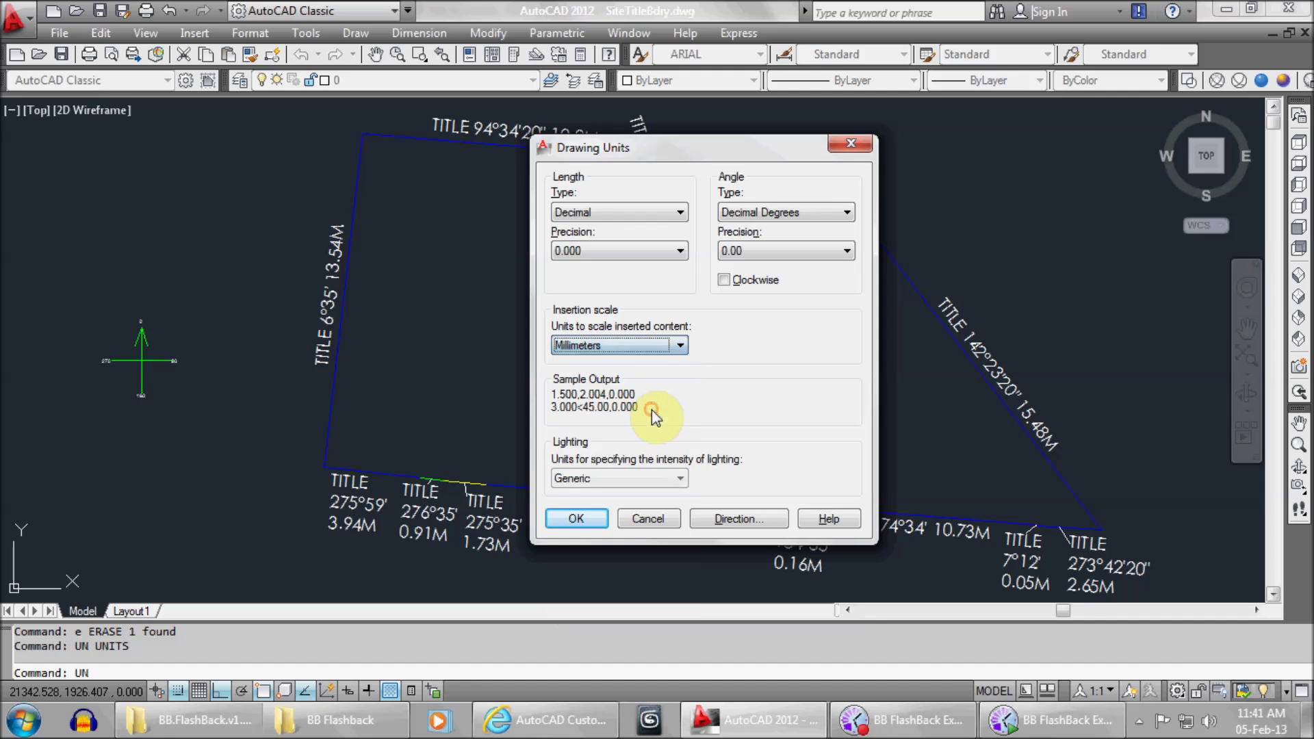
{"action": "left_click", "coordinate": [752, 283]}
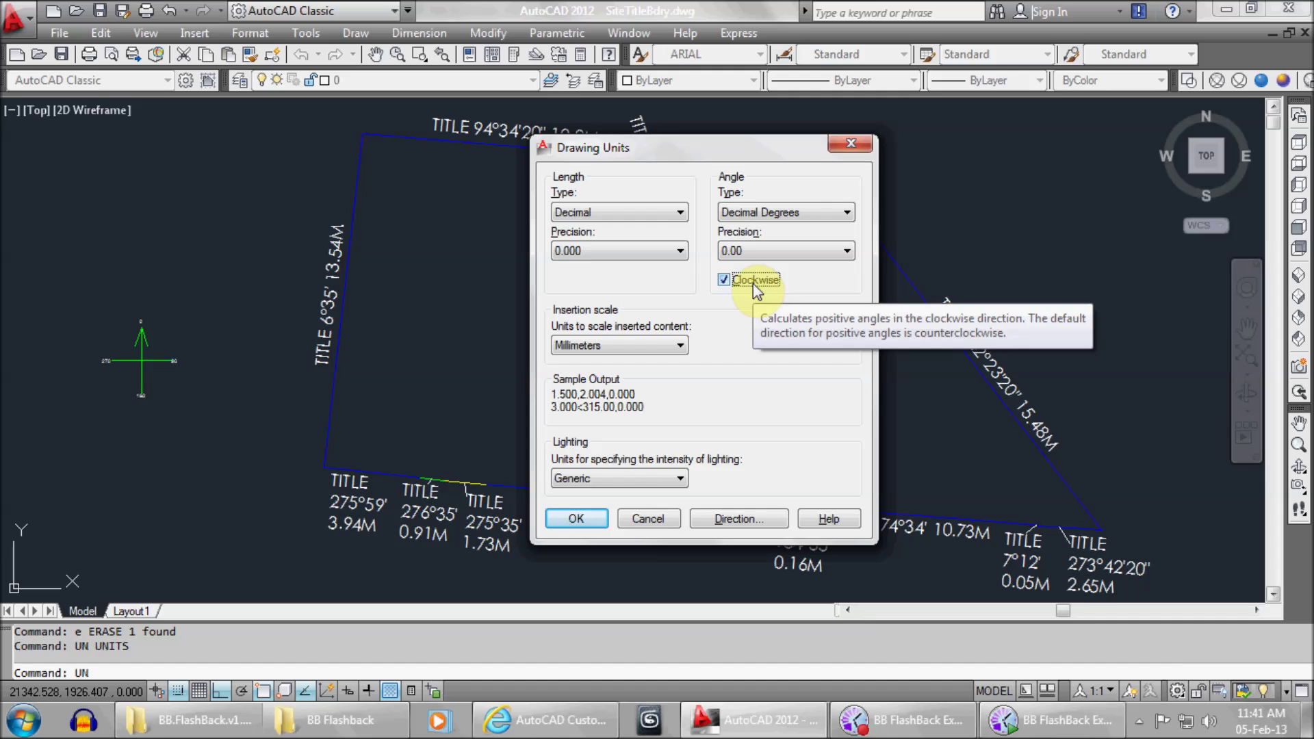
{"action": "left_click", "coordinate": [736, 520]}
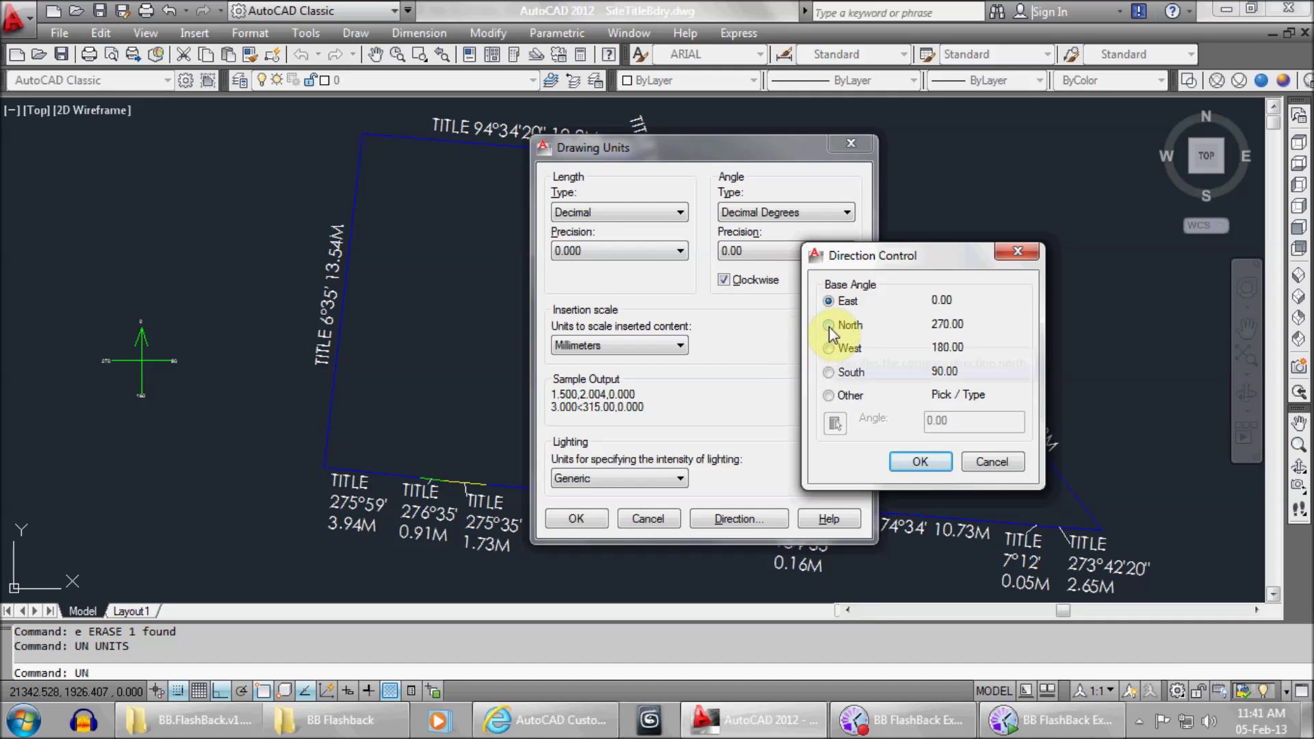
{"action": "left_click", "coordinate": [830, 326]}
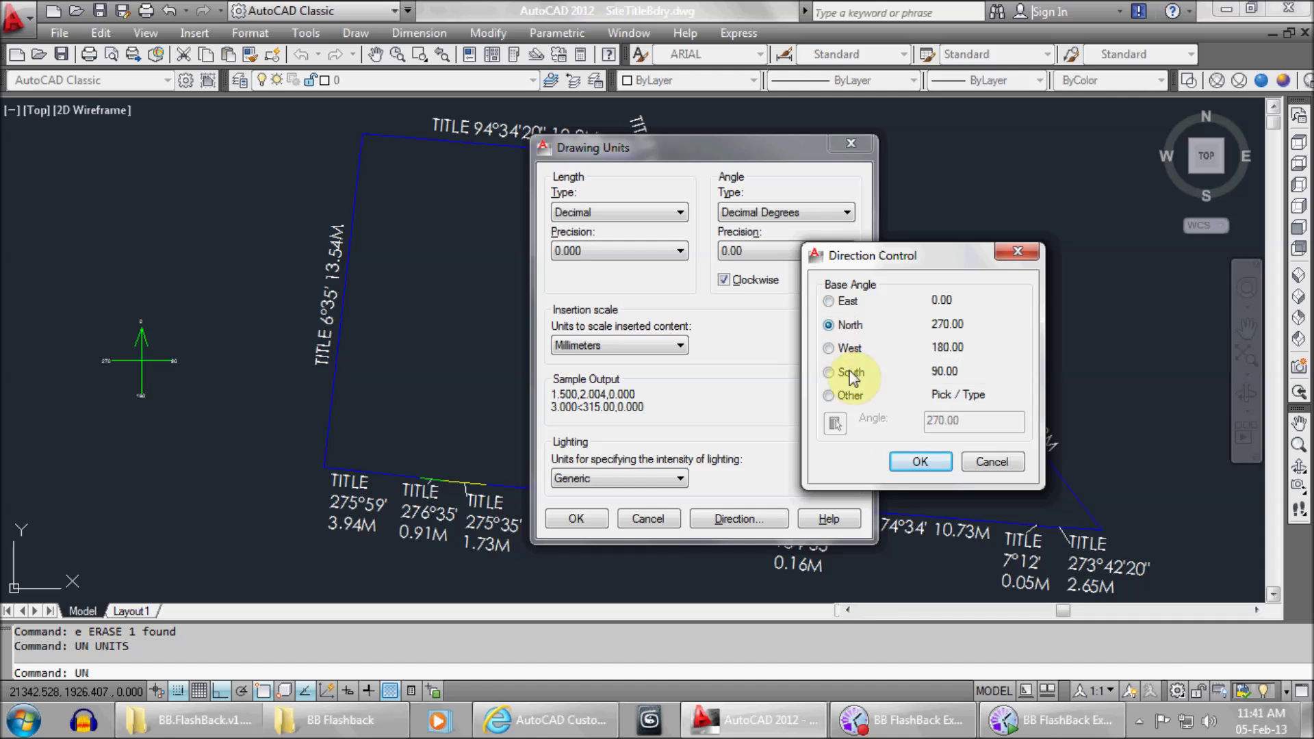
{"action": "left_click", "coordinate": [921, 465]}
{"action": "left_click", "coordinate": [583, 520]}
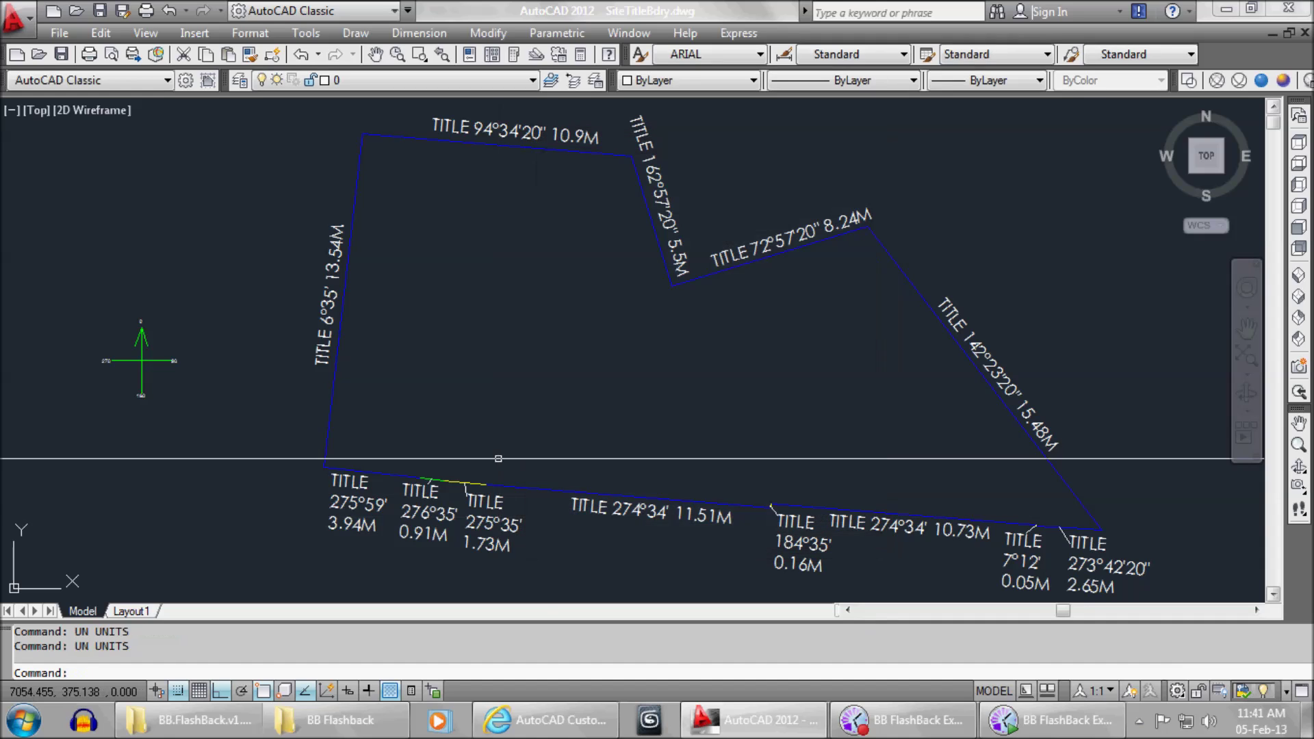
{"action": "scroll", "coordinate": [404, 397], "scroll_direction": "up", "scroll_amount": 3}
{"action": "scroll", "coordinate": [403, 397], "scroll_direction": "up", "scroll_amount": 2}
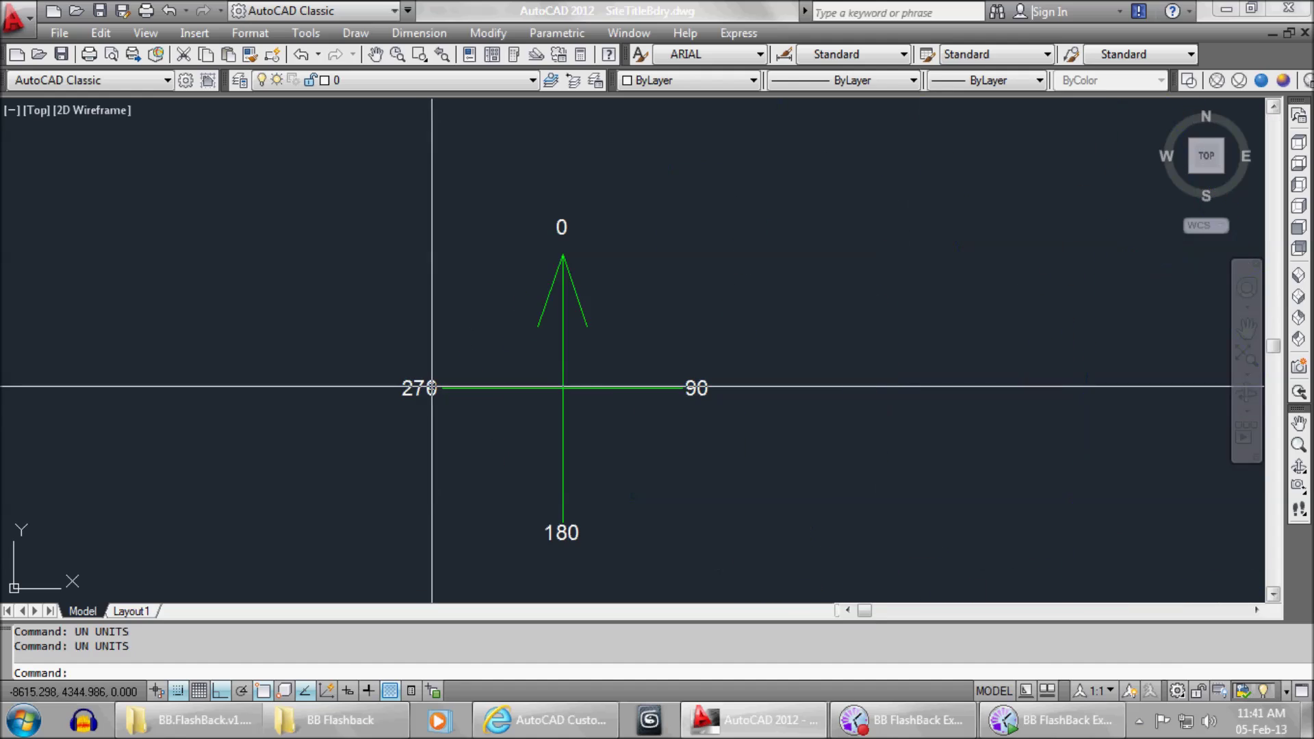
{"action": "middle_click_drag", "start_coordinate": [558, 402], "coordinate": [534, 414]}
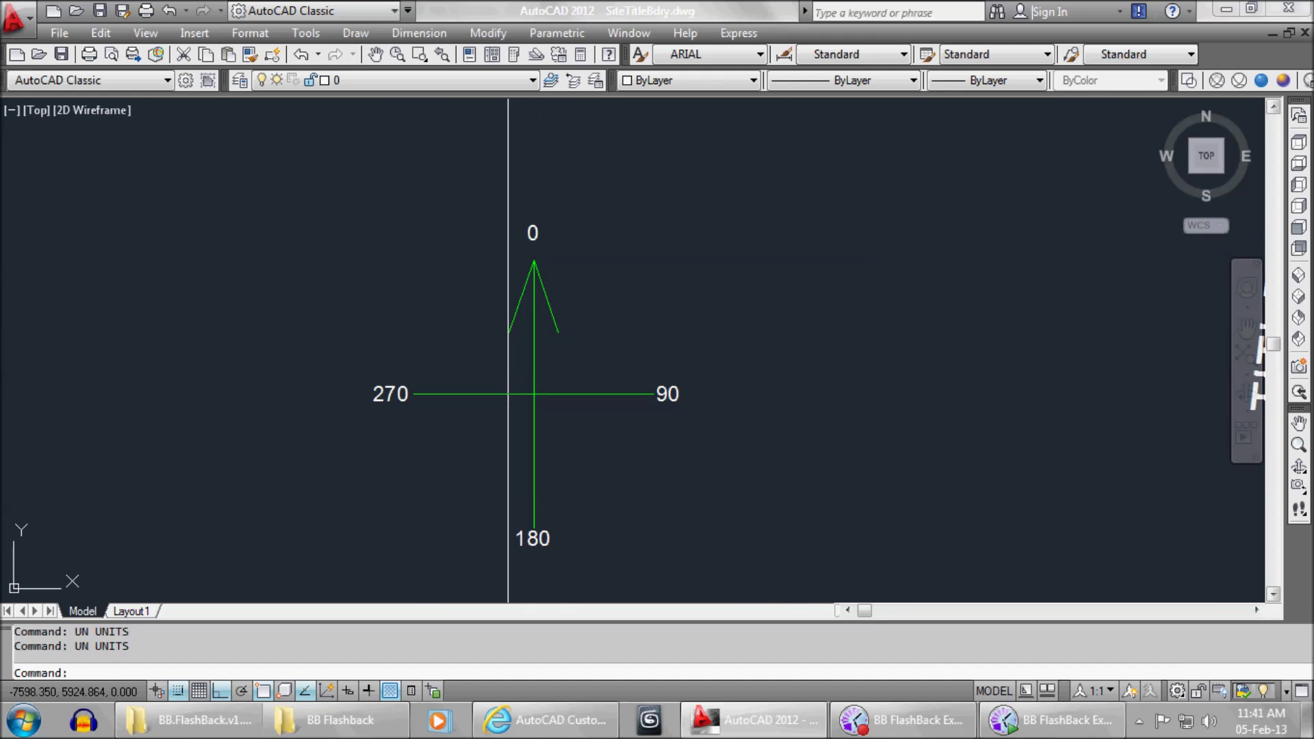
{"action": "key", "text": "Escape"}
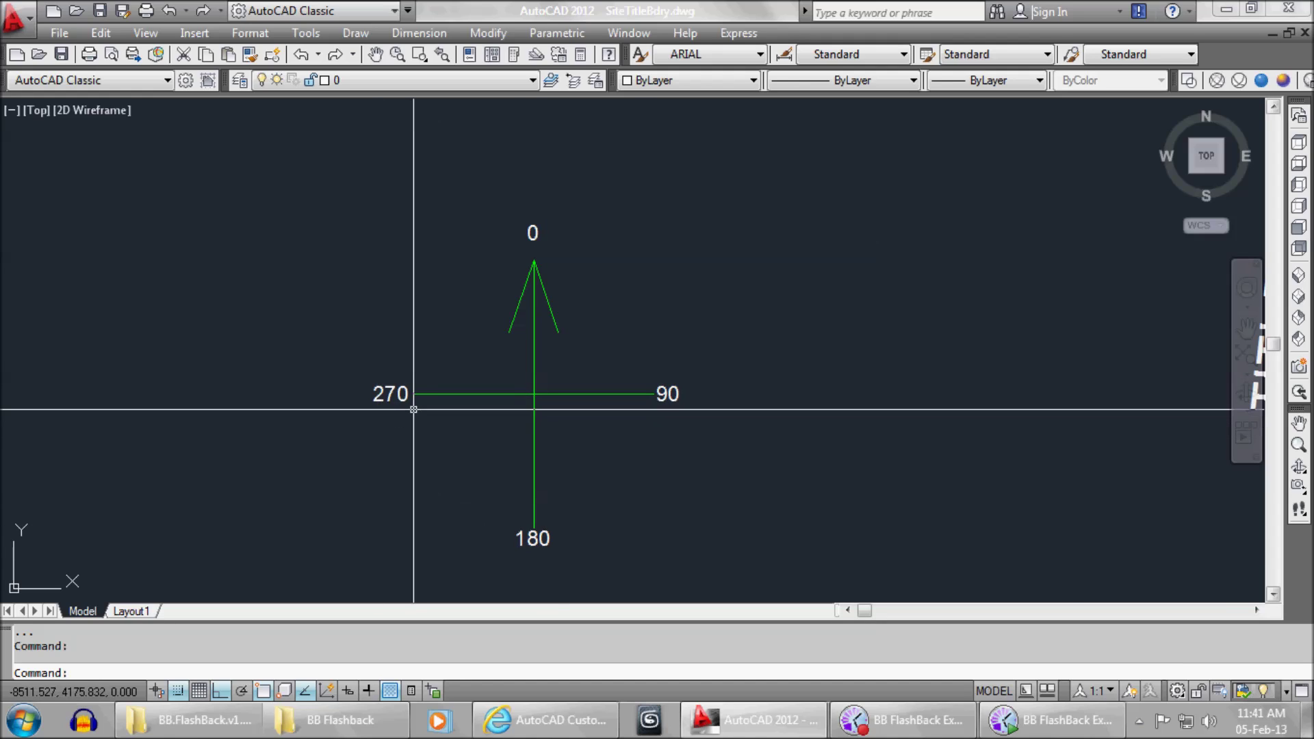
{"action": "scroll", "coordinate": [478, 393], "scroll_direction": "down", "scroll_amount": 2}
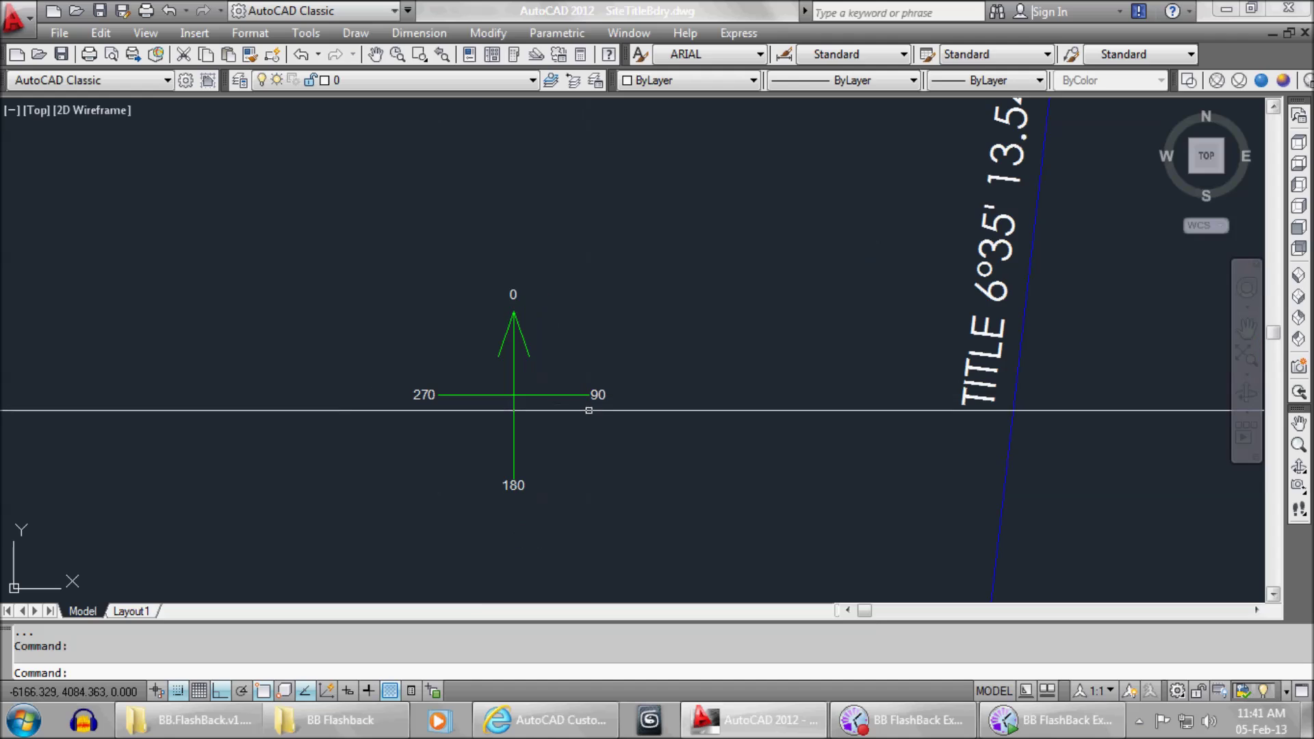
{"action": "middle_click_drag", "start_coordinate": [598, 411], "coordinate": [471, 372]}
{"action": "scroll", "coordinate": [465, 381], "scroll_direction": "down", "scroll_amount": 2}
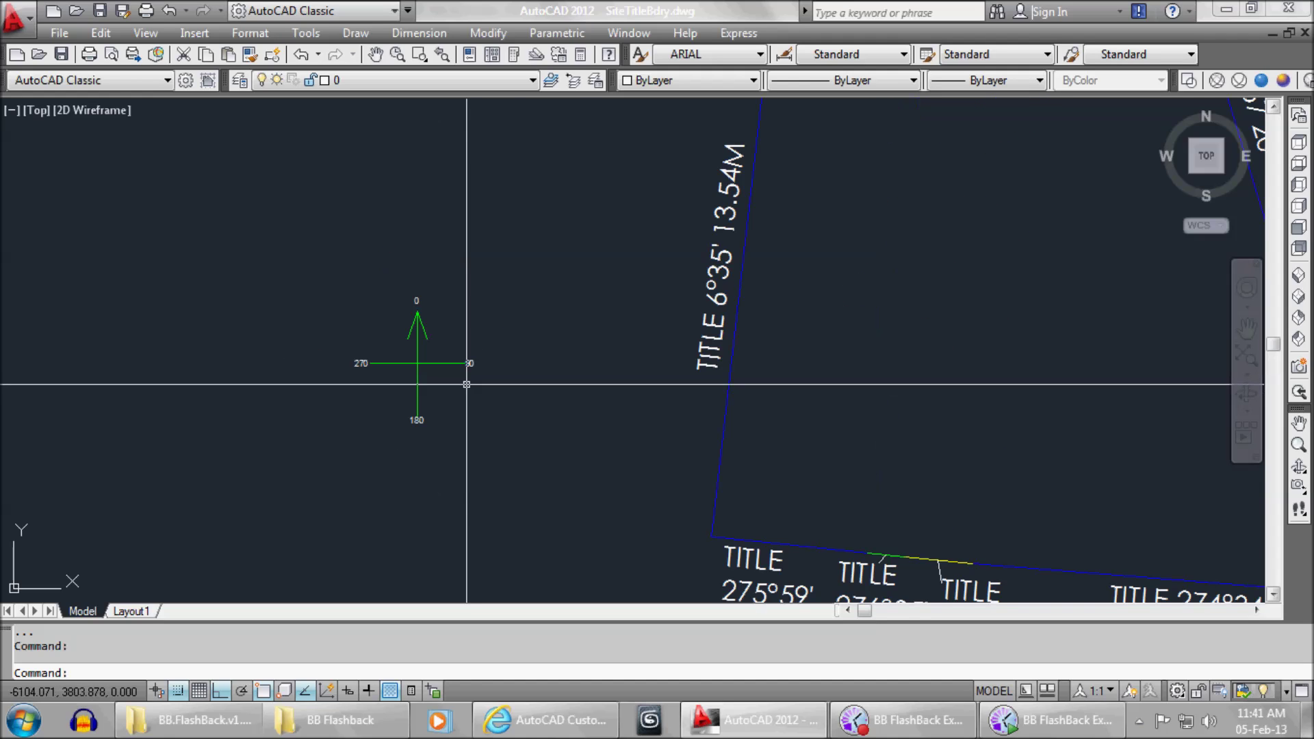
{"action": "scroll", "coordinate": [566, 411], "scroll_direction": "down", "scroll_amount": 2}
{"action": "middle_click_drag", "start_coordinate": [587, 412], "coordinate": [506, 415]}
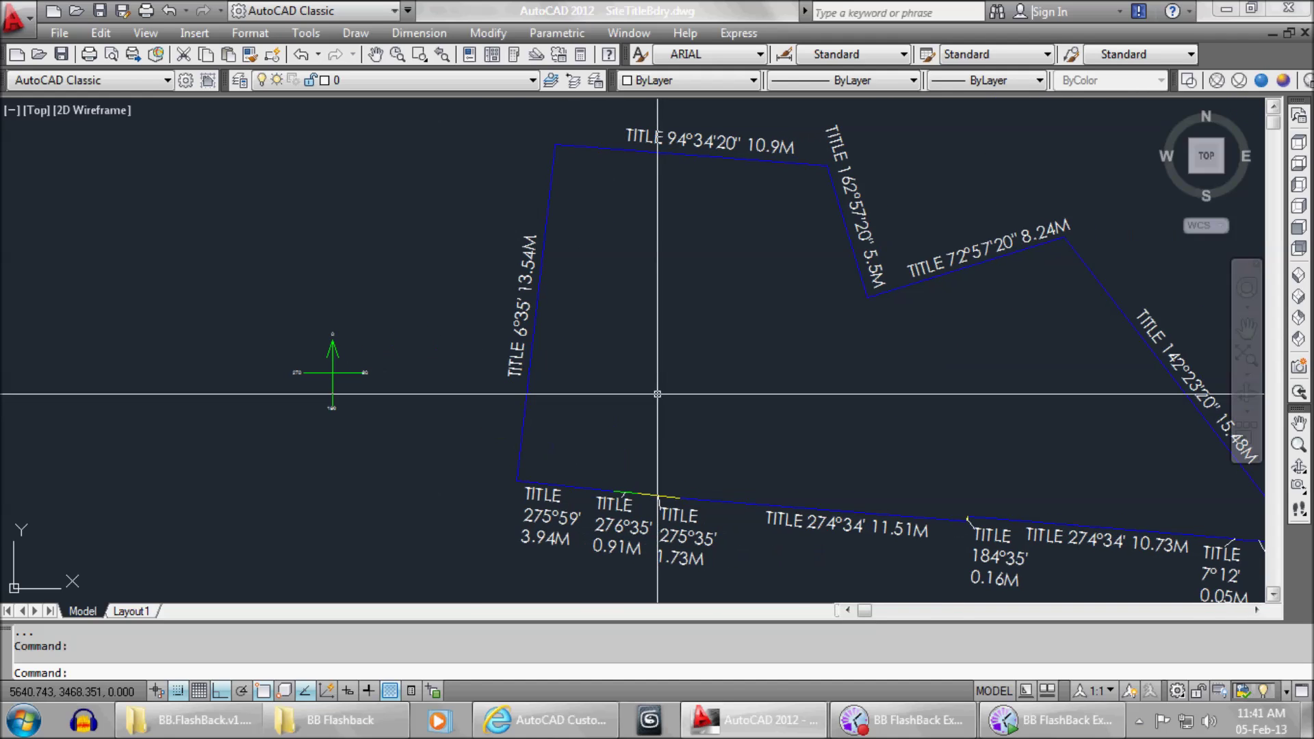
{"action": "middle_click_drag", "start_coordinate": [643, 390], "coordinate": [558, 405]}
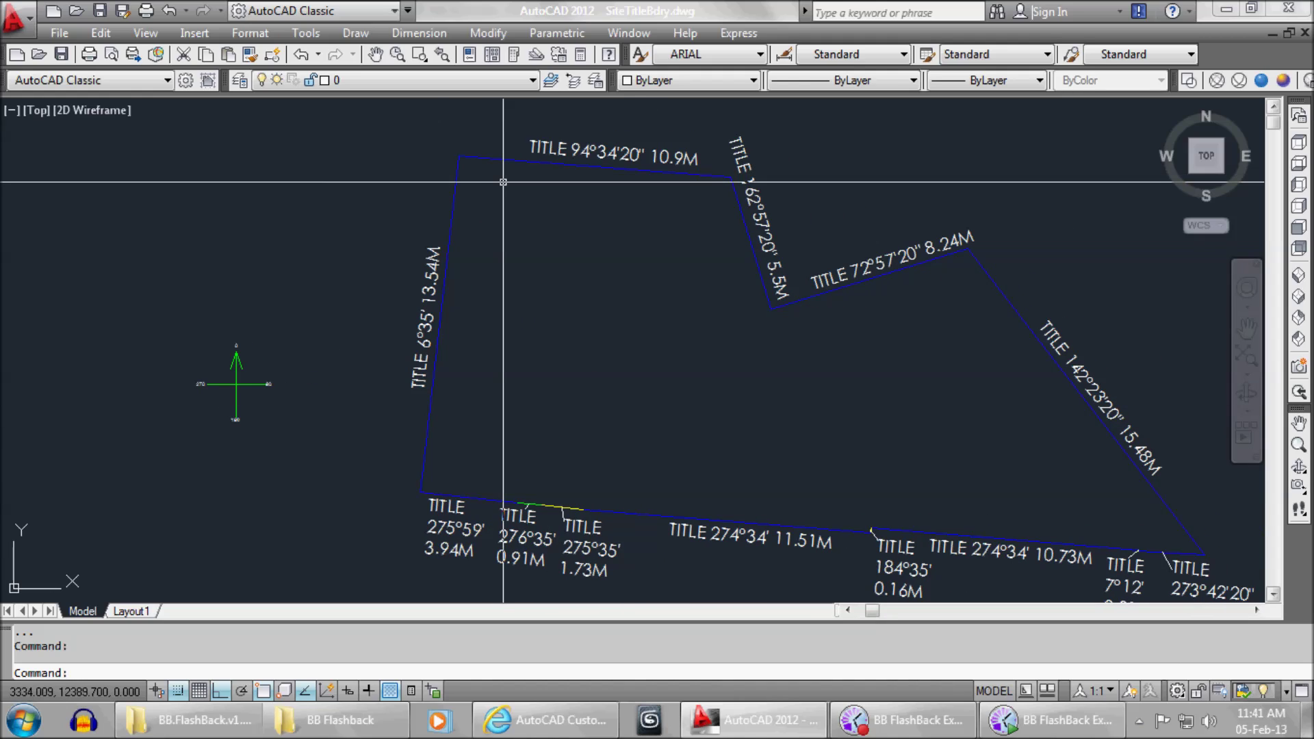
{"action": "type", "text": "L"}
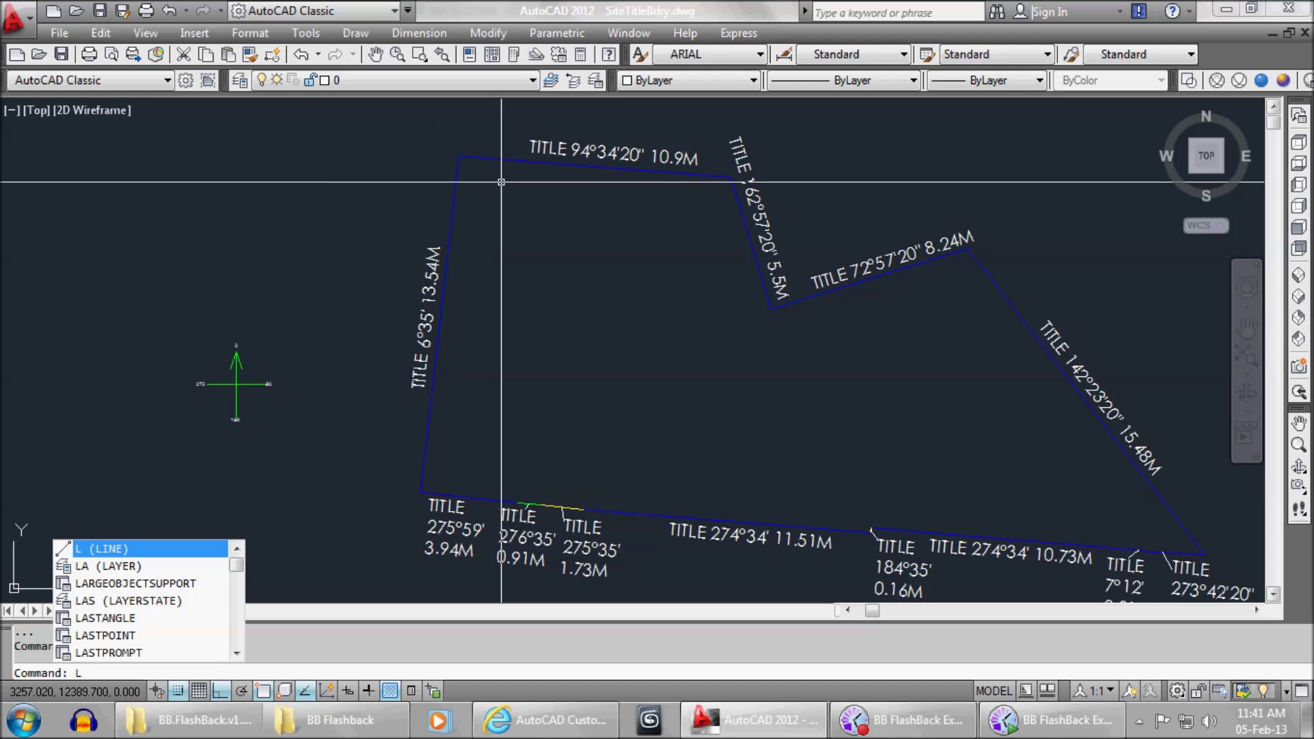
Step: Start a line and pick the Endpoint snap for its first point
{"action": "key", "text": "Return"}
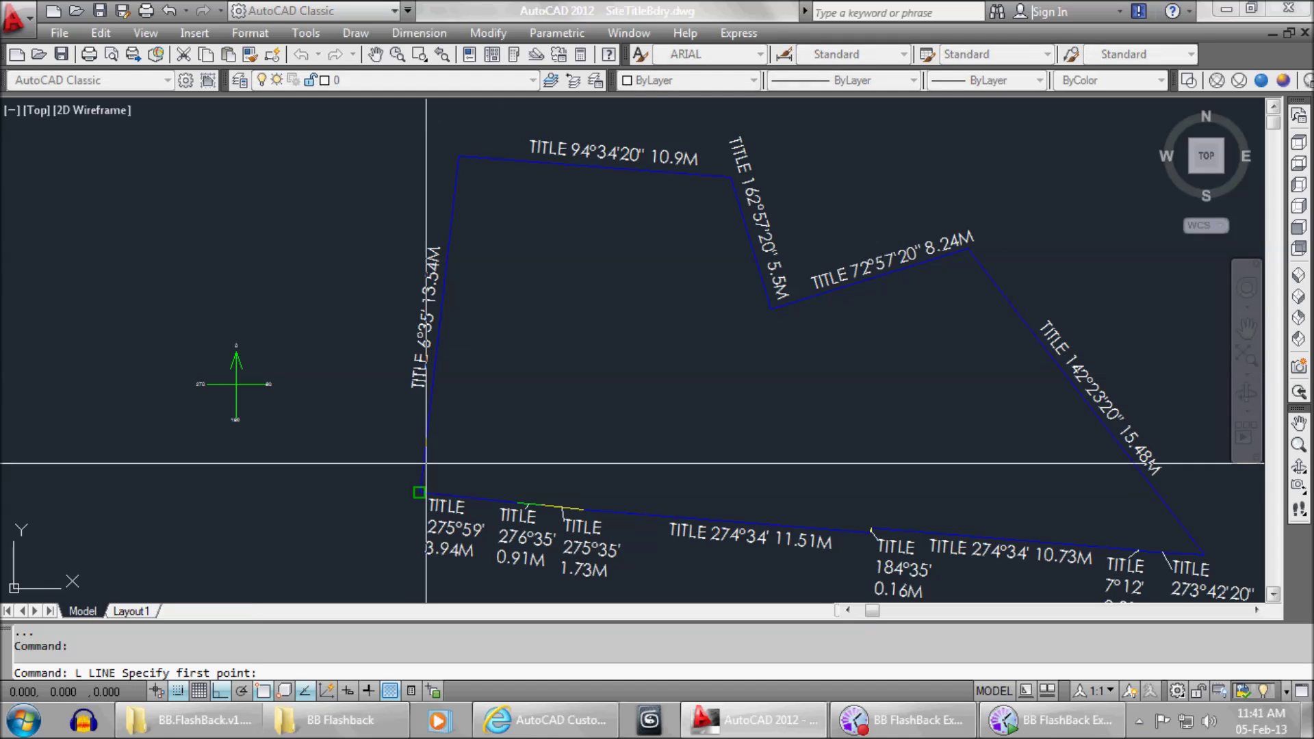
{"action": "scroll", "coordinate": [424, 481], "scroll_direction": "up", "scroll_amount": 3}
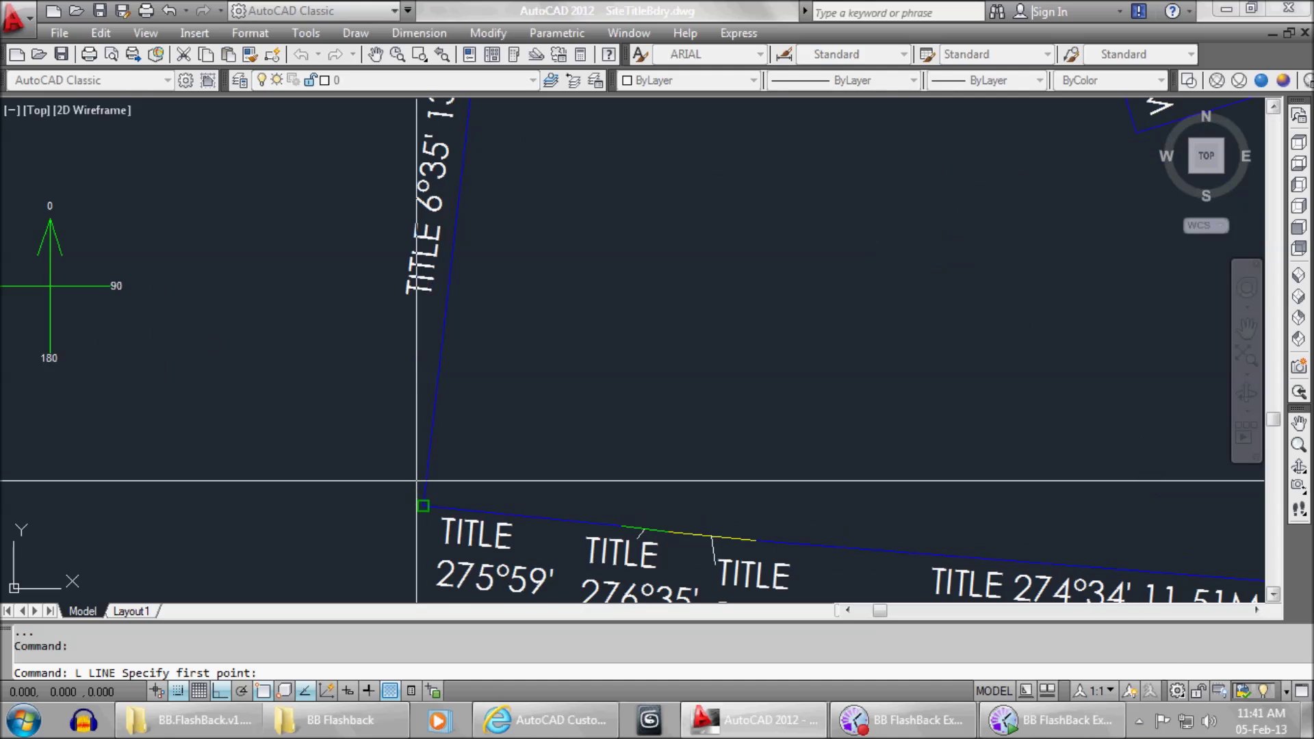
{"action": "scroll", "coordinate": [417, 480], "scroll_direction": "up", "scroll_amount": 2}
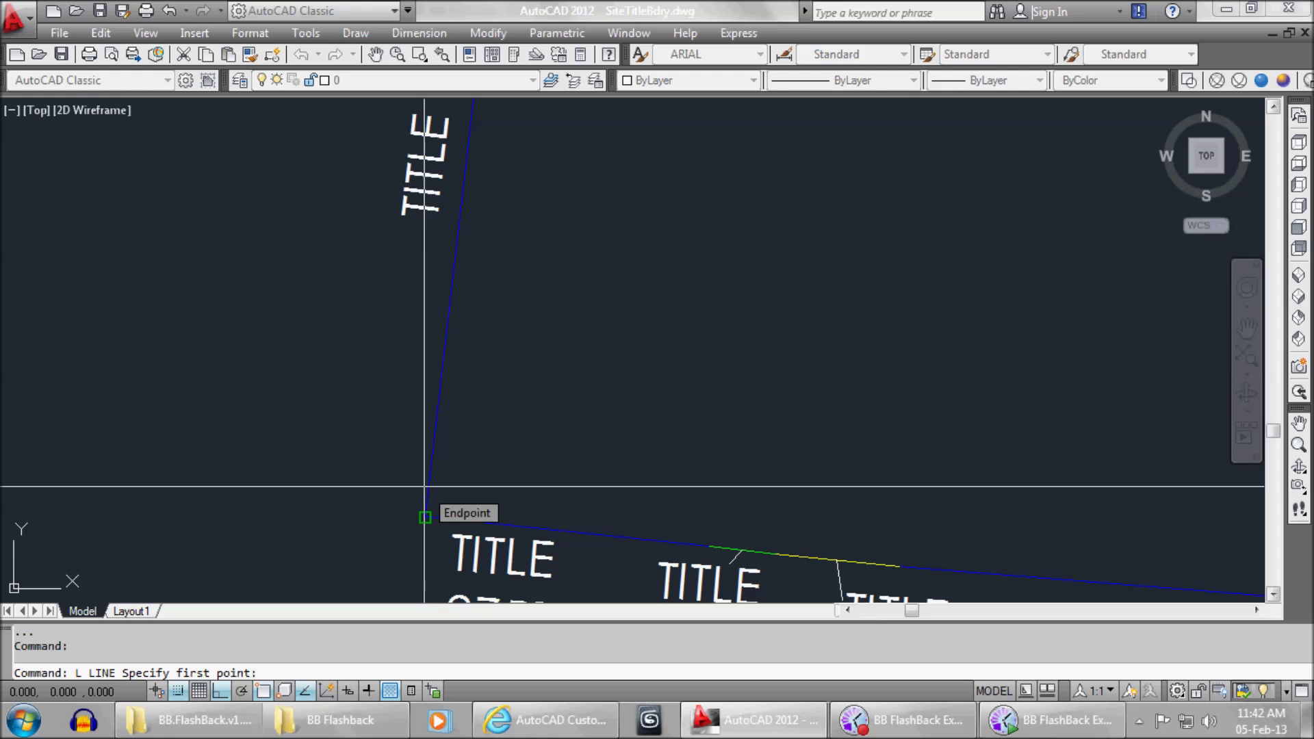
{"action": "right_click", "coordinate": [424, 488], "text": "shift"}
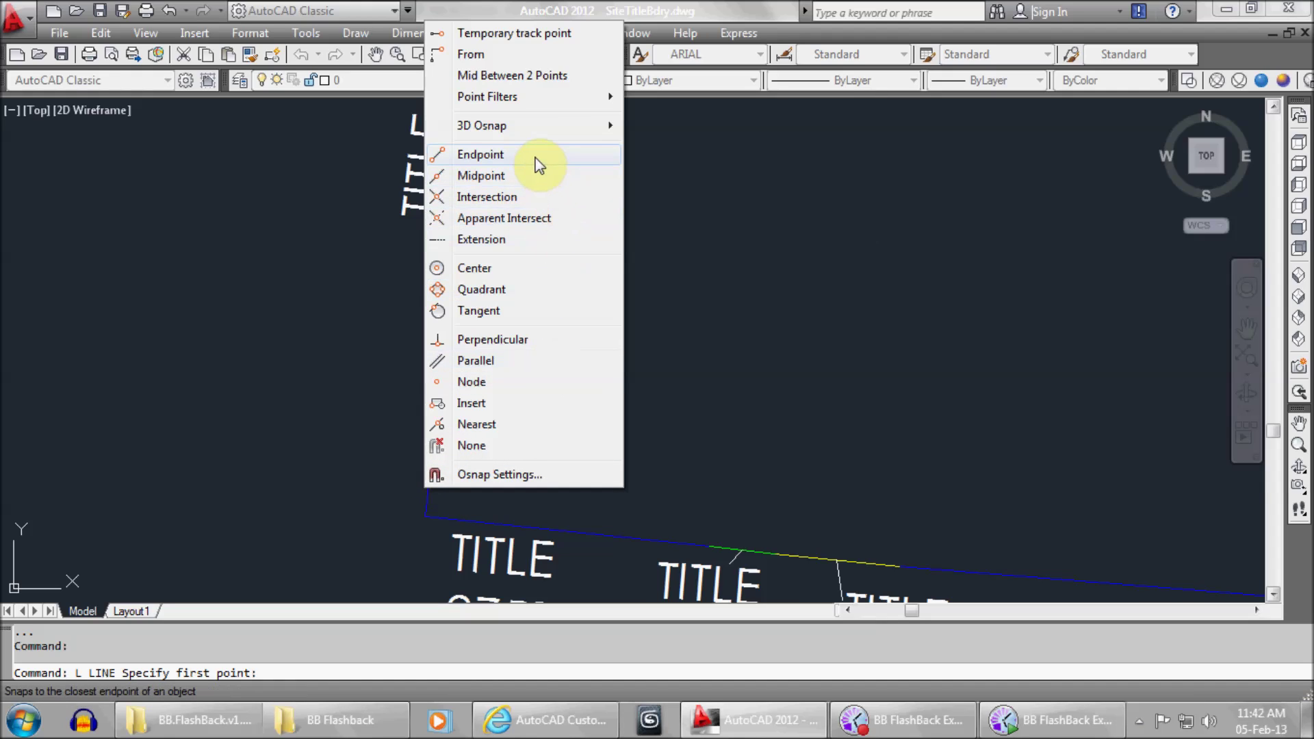
{"action": "left_click", "coordinate": [533, 154]}
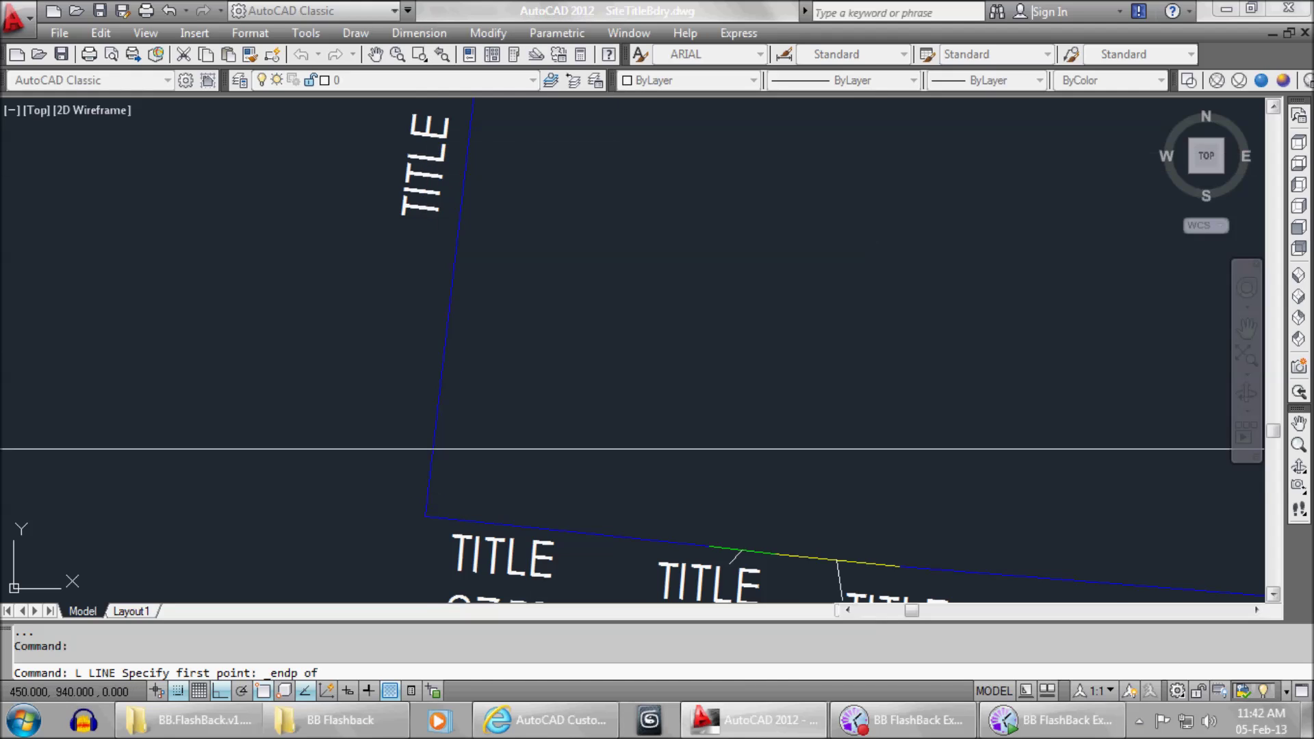
Step: Cancel the pending line and confirm the endpoint, midpoint, intersection and perpendicular snaps
{"action": "key", "text": "Escape"}
{"action": "key", "text": "Escape"}
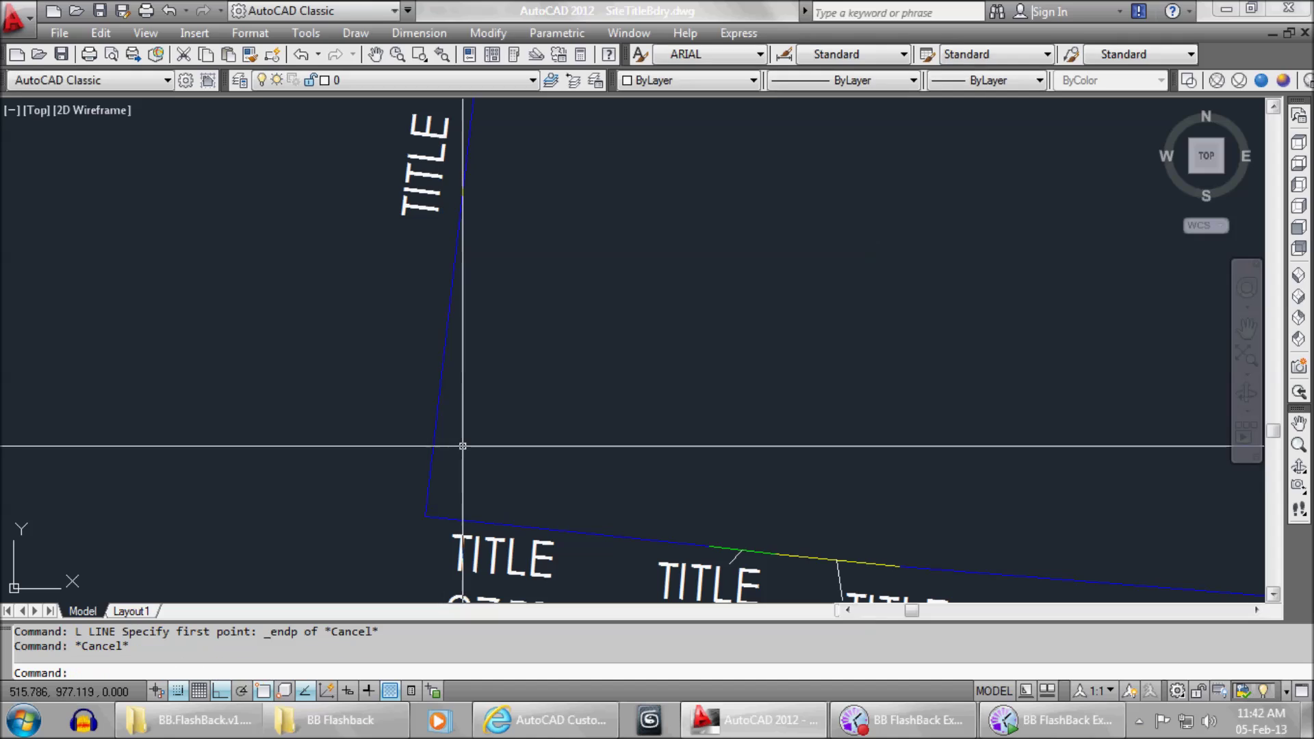
{"action": "key", "text": "Escape"}
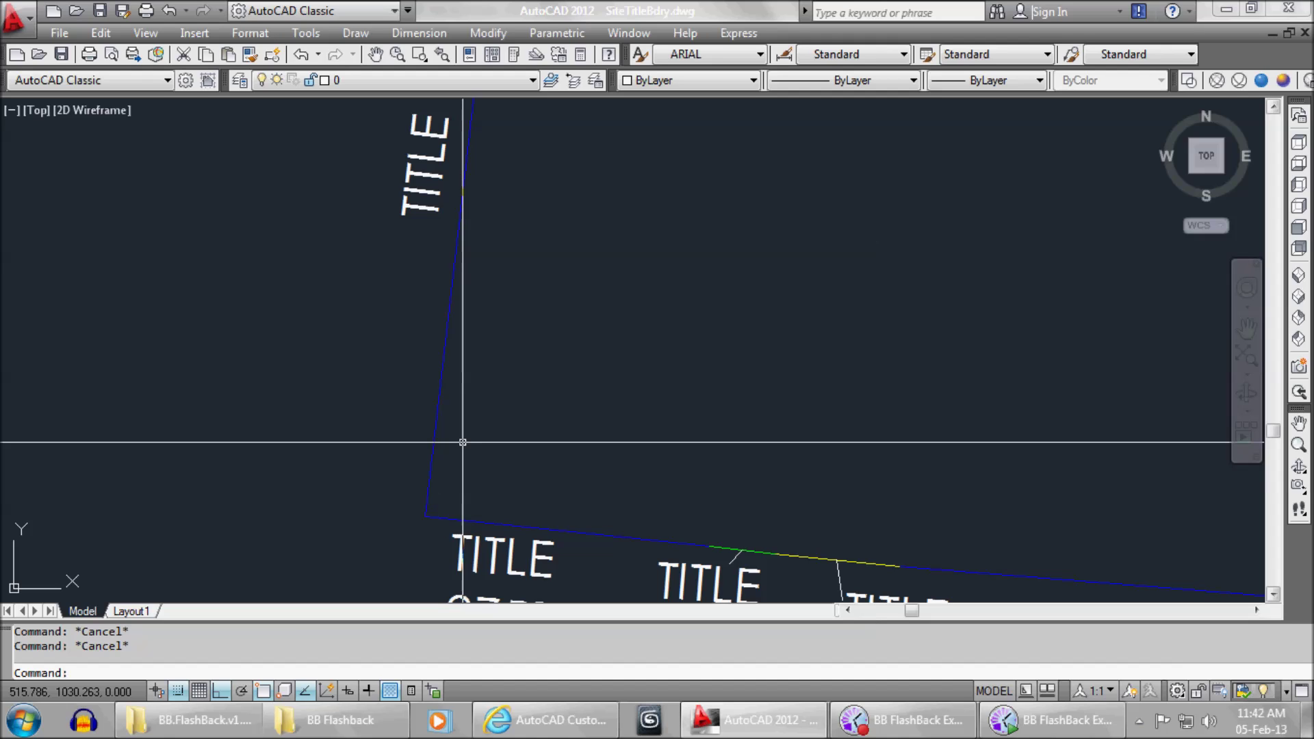
{"action": "type", "text": "OS"}
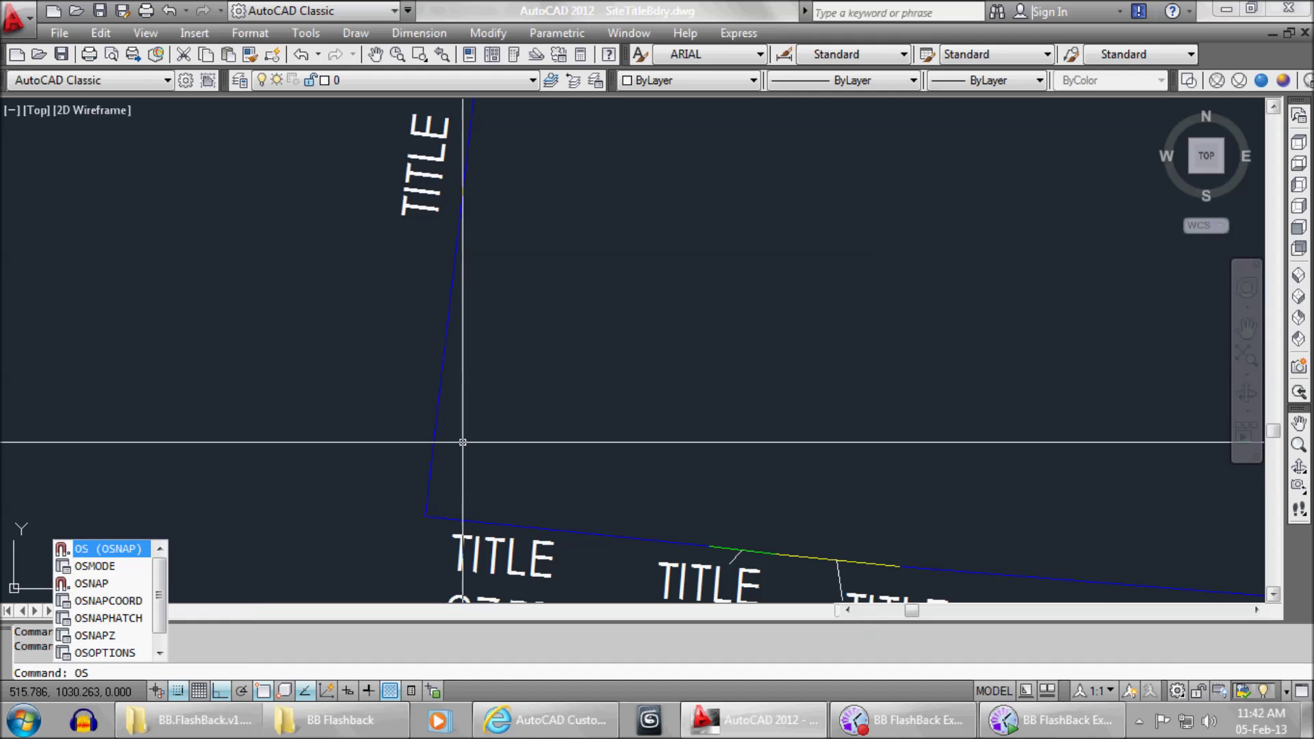
{"action": "key", "text": "Return"}
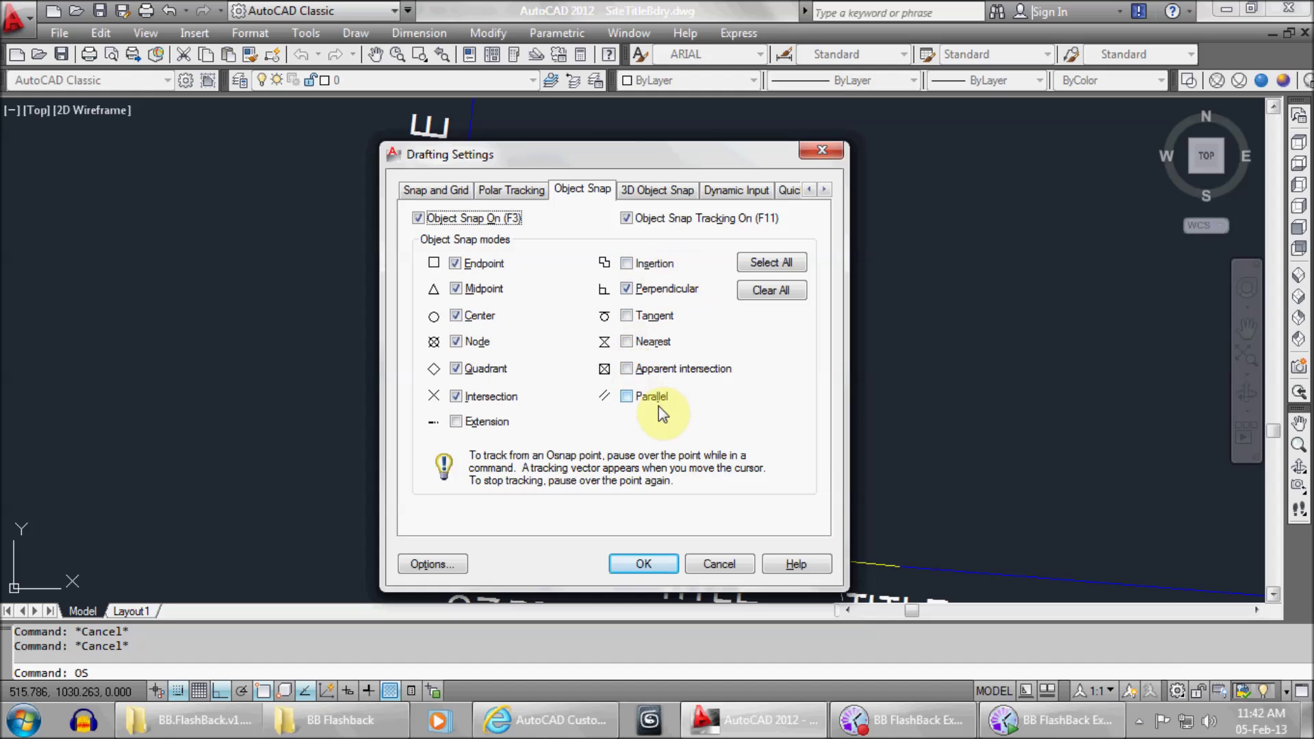
{"action": "left_click", "coordinate": [649, 564]}
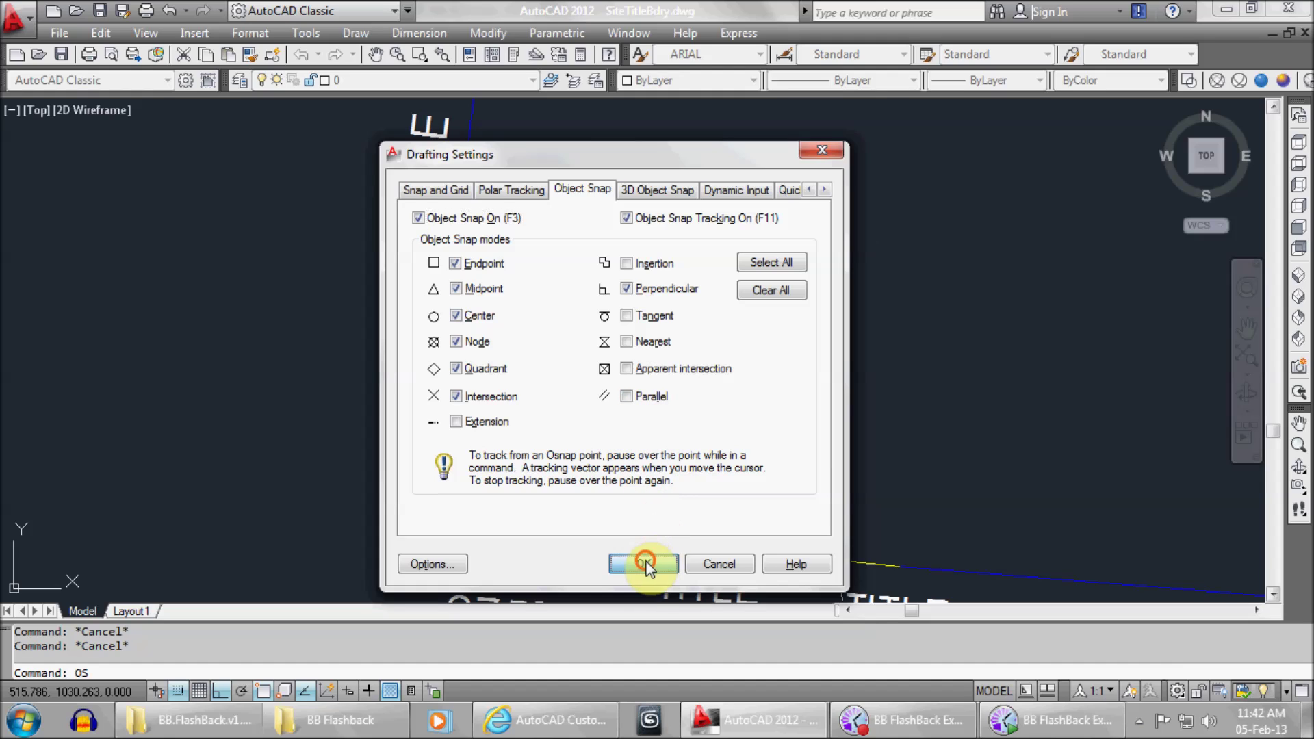
{"action": "type", "text": "L"}
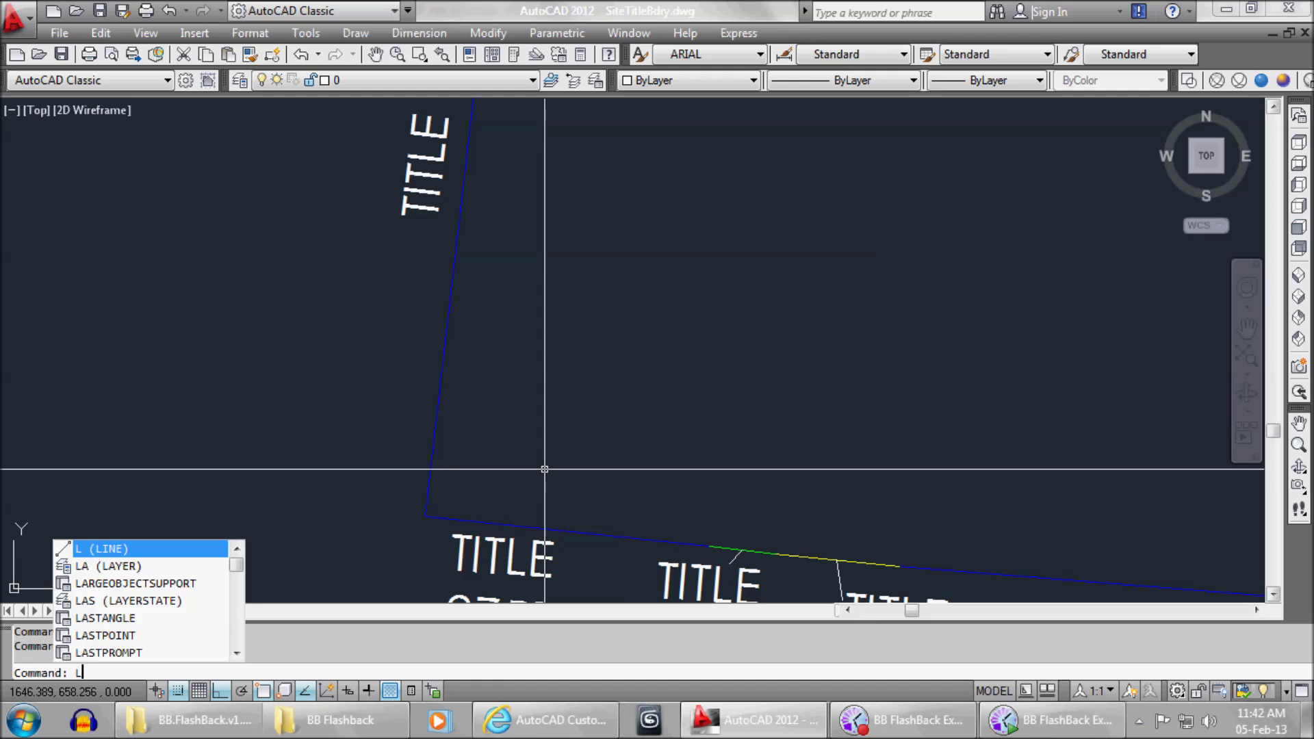
Step: Start a line at the boundary's lower-left corner and toggle Ortho with F8
{"action": "key", "text": "Return"}
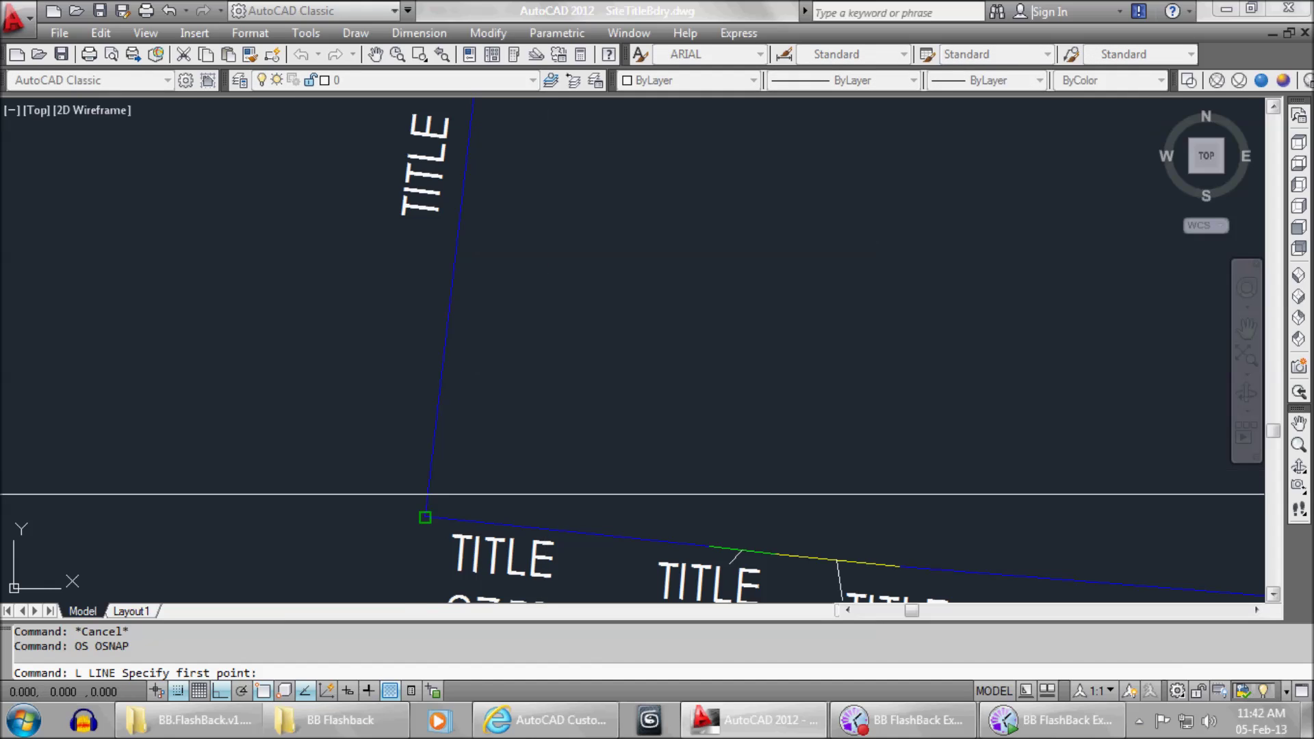
{"action": "left_click", "coordinate": [426, 519]}
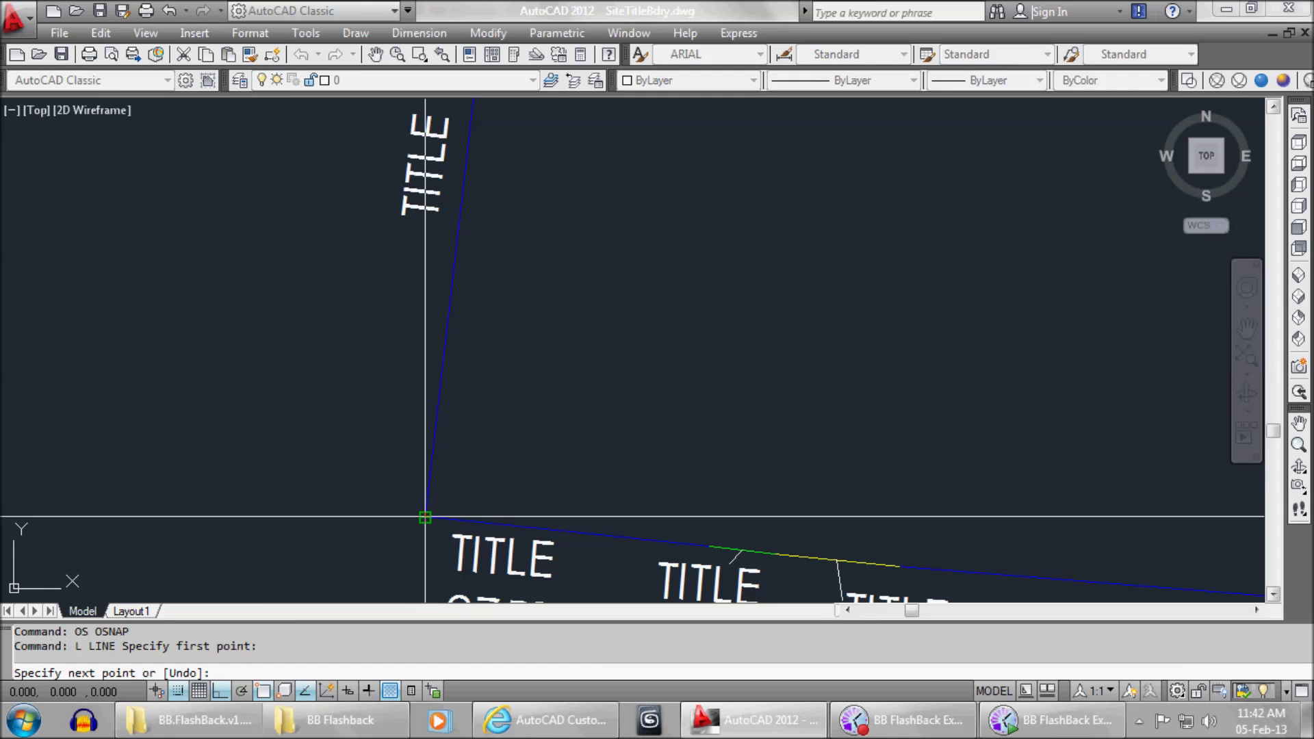
{"action": "scroll", "coordinate": [426, 517], "scroll_direction": "down", "scroll_amount": 4}
{"action": "middle_click_drag", "start_coordinate": [528, 425], "coordinate": [524, 453]}
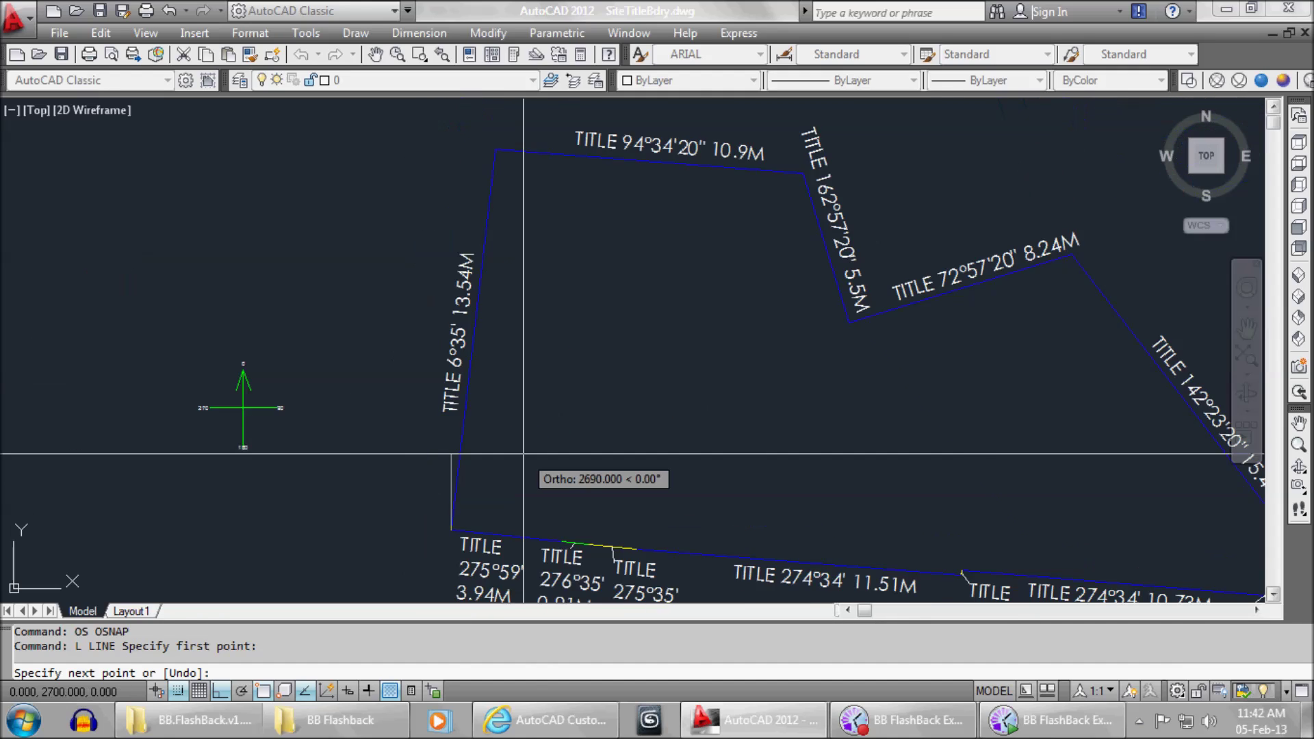
{"action": "scroll", "coordinate": [524, 453], "scroll_direction": "down", "scroll_amount": 2}
{"action": "middle_click_drag", "start_coordinate": [538, 390], "coordinate": [529, 424]}
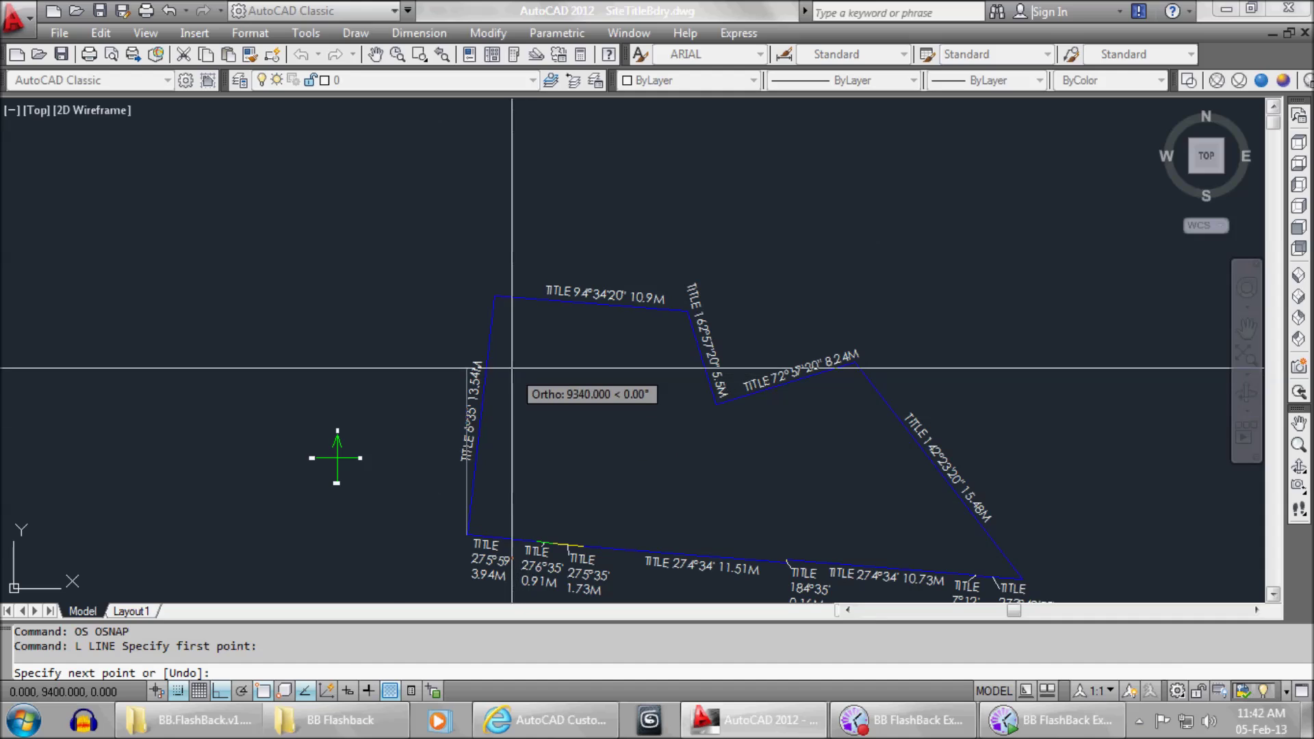
{"action": "key", "text": "F8"}
{"action": "scroll", "coordinate": [514, 343], "scroll_direction": "up", "scroll_amount": 3}
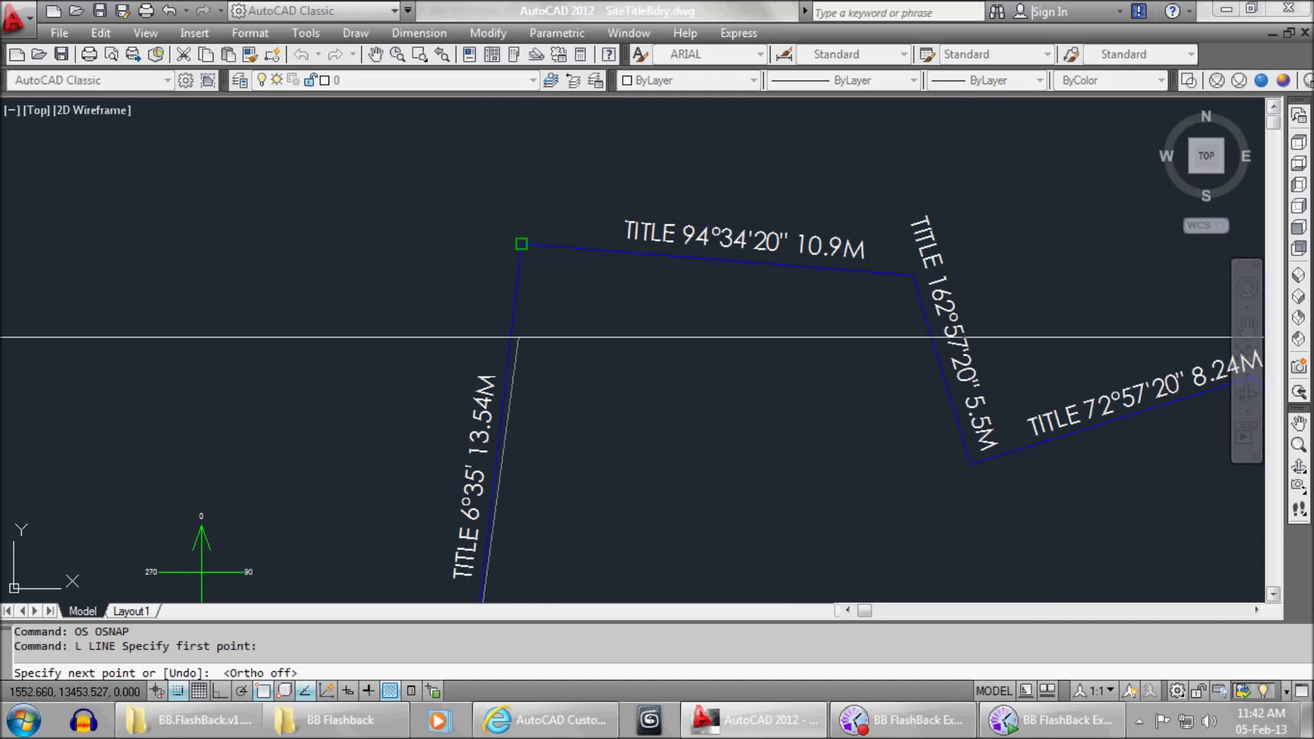
{"action": "scroll", "coordinate": [534, 349], "scroll_direction": "down", "scroll_amount": 2}
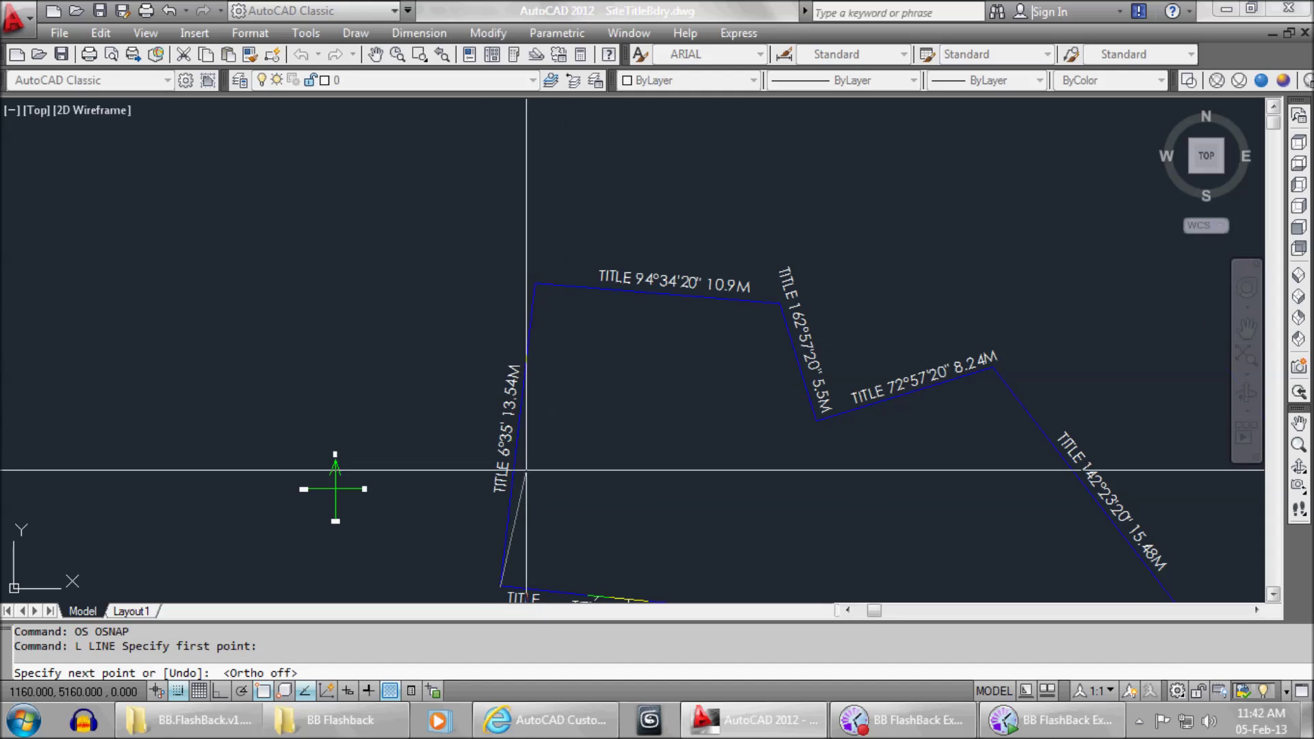
{"action": "scroll", "coordinate": [533, 443], "scroll_direction": "up", "scroll_amount": 3}
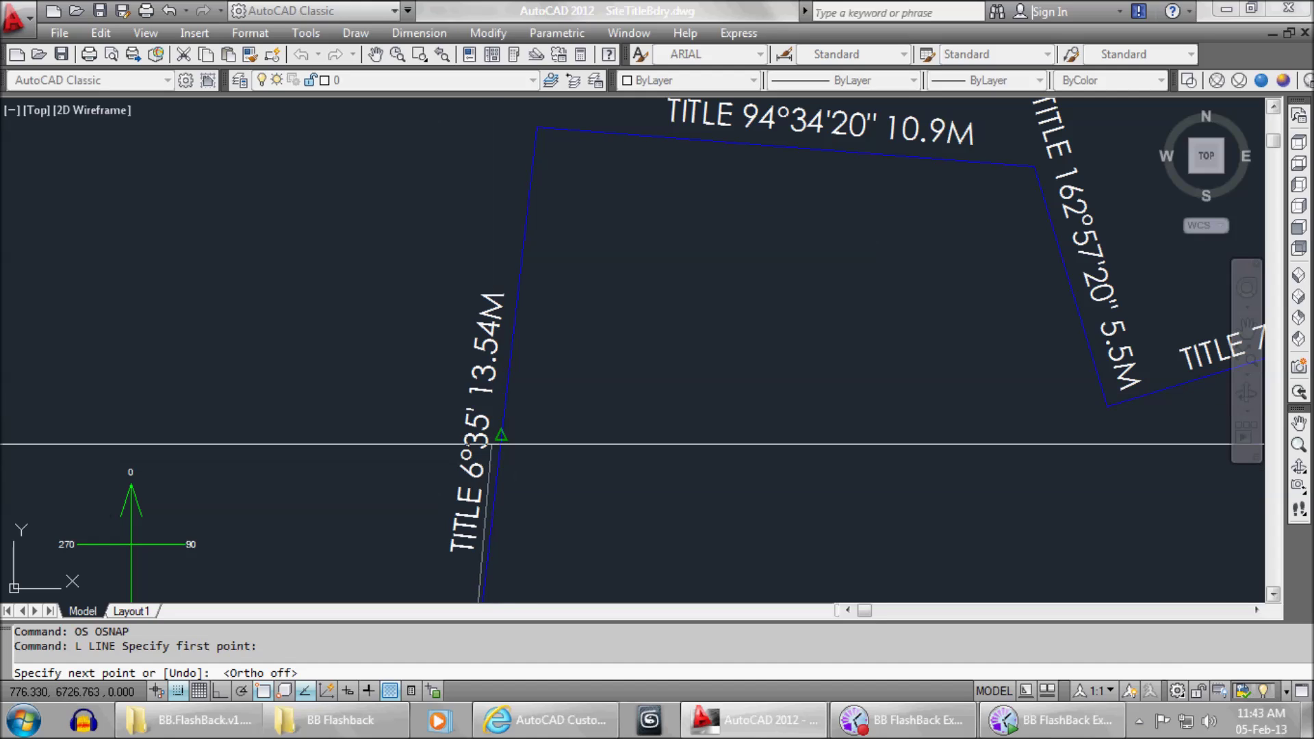
{"action": "scroll", "coordinate": [556, 407], "scroll_direction": "down", "scroll_amount": 3}
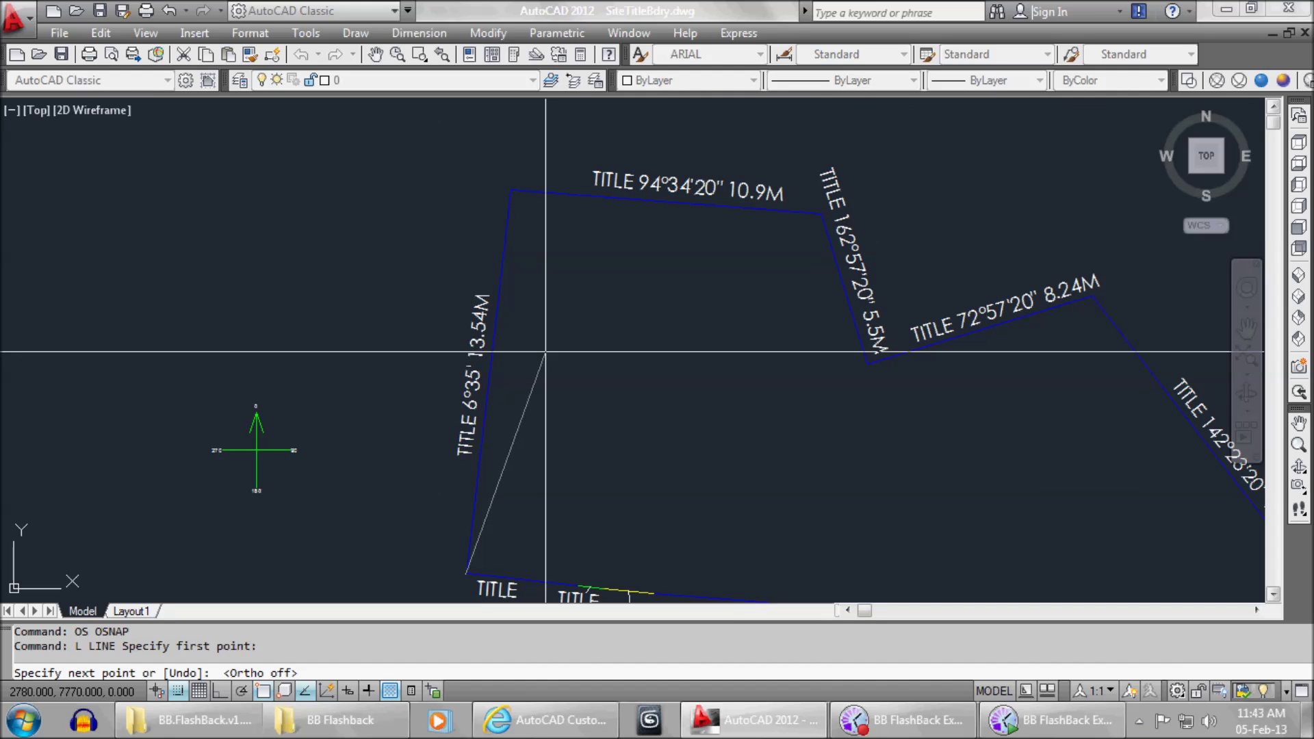
{"action": "key", "text": "shift"}
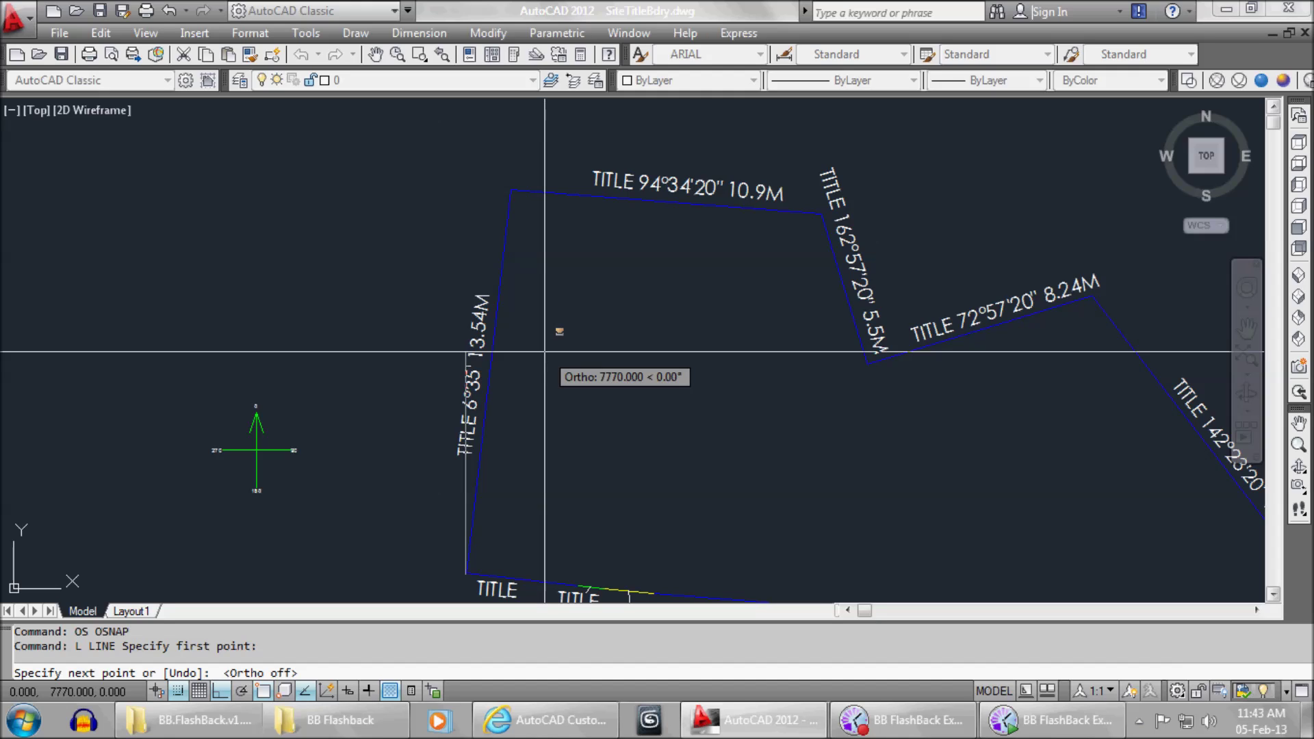
{"action": "type", "text": "@"}
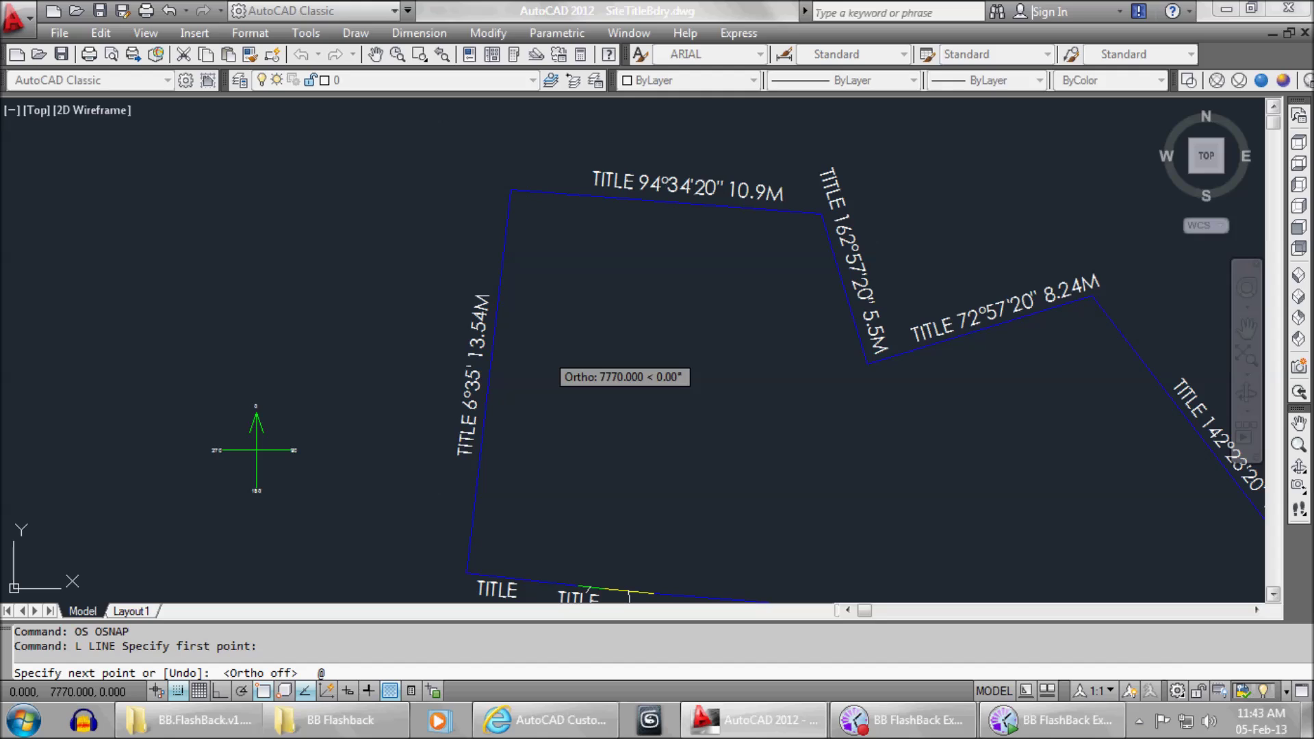
{"action": "type", "text": "1"}
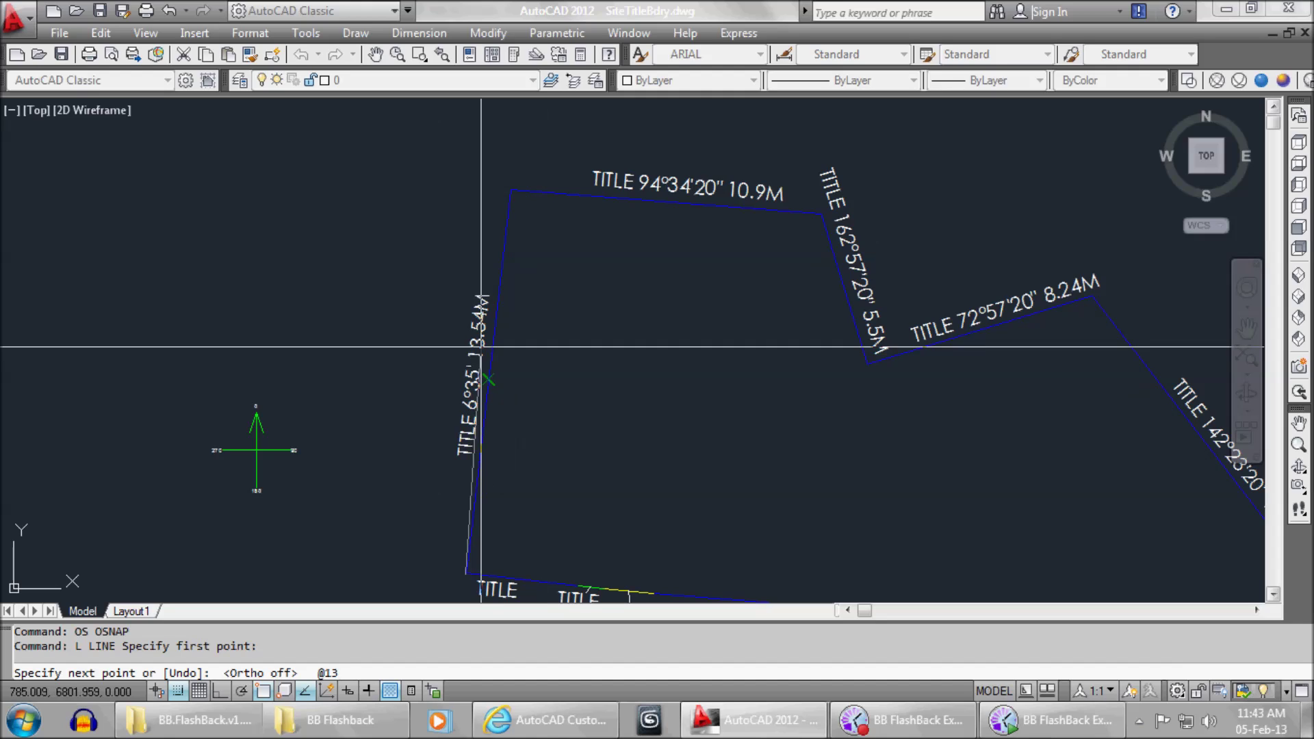
{"action": "type", "text": "3"}
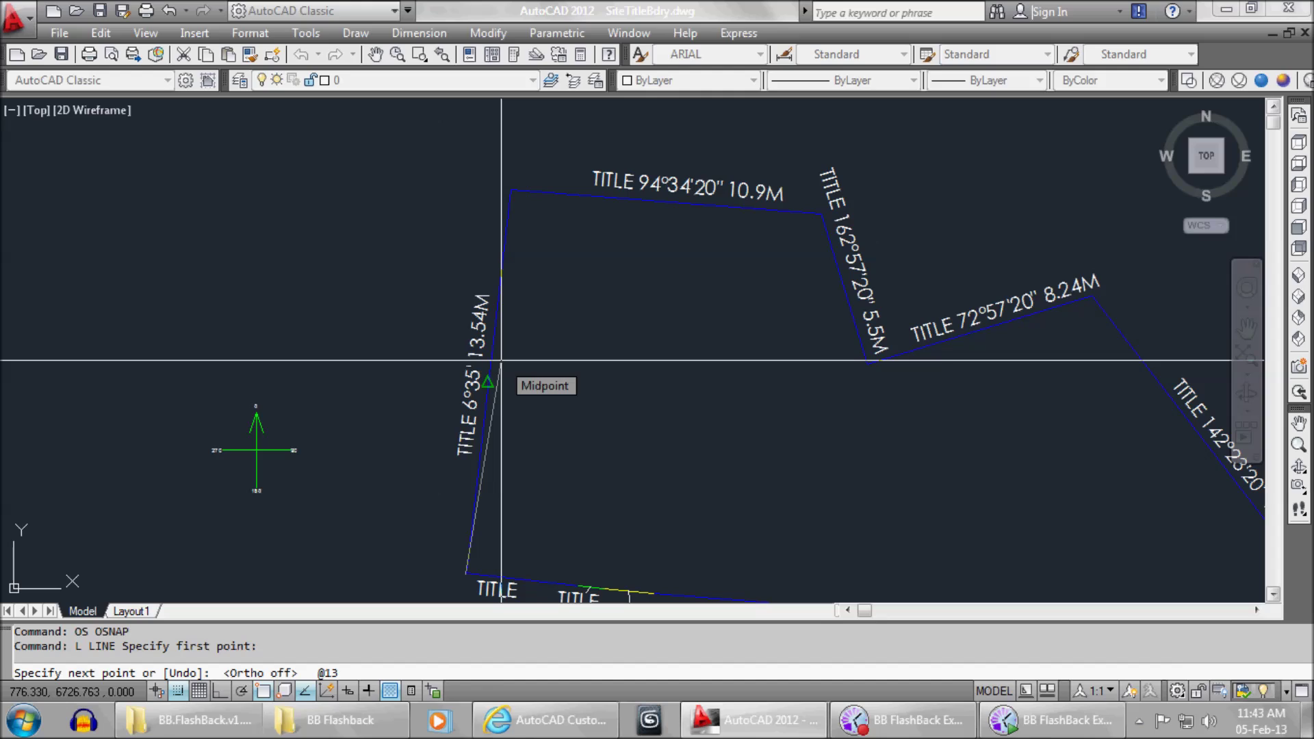
{"action": "type", "text": "540"}
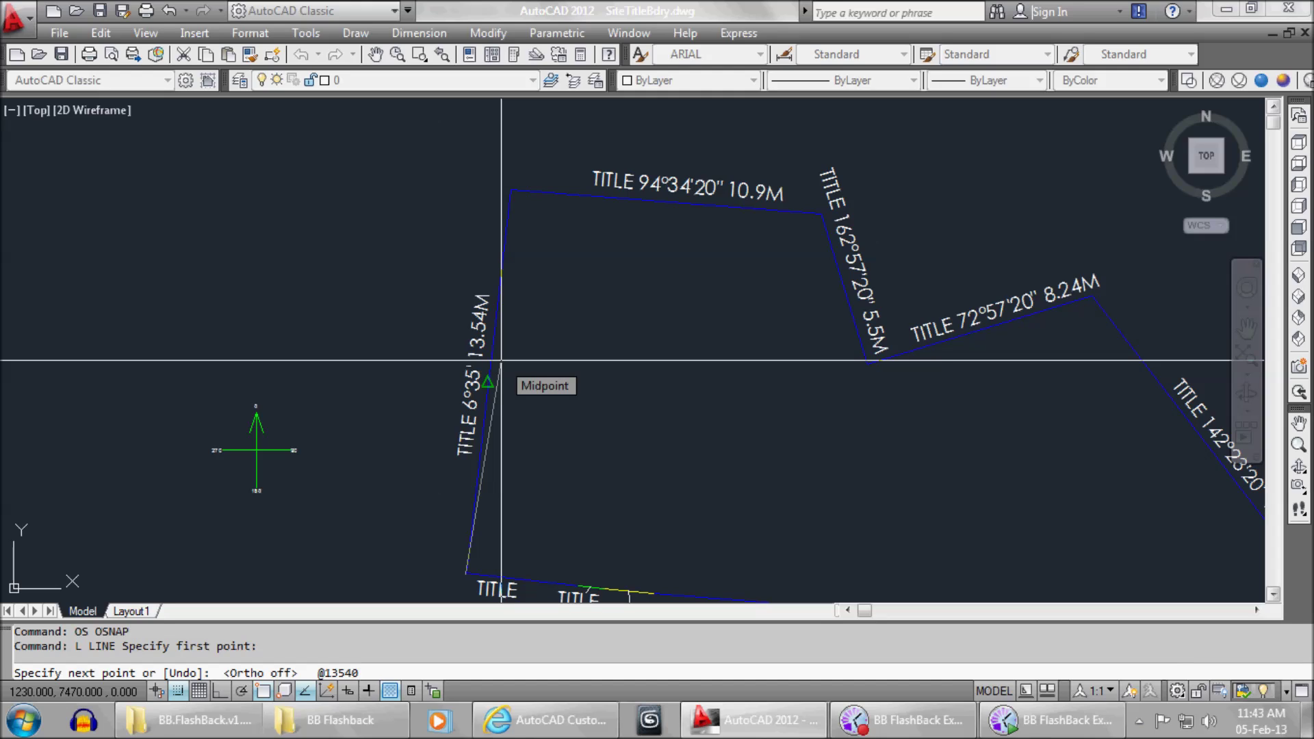
{"action": "type", "text": "<"}
{"action": "type", "text": "6"}
{"action": "type", "text": "d"}
{"action": "type", "text": "35'"}
{"action": "key", "text": "Return"}
Step: Pan to the new segment's north end and turn Ortho on
{"action": "middle_click_drag", "start_coordinate": [587, 264], "coordinate": [514, 278]}
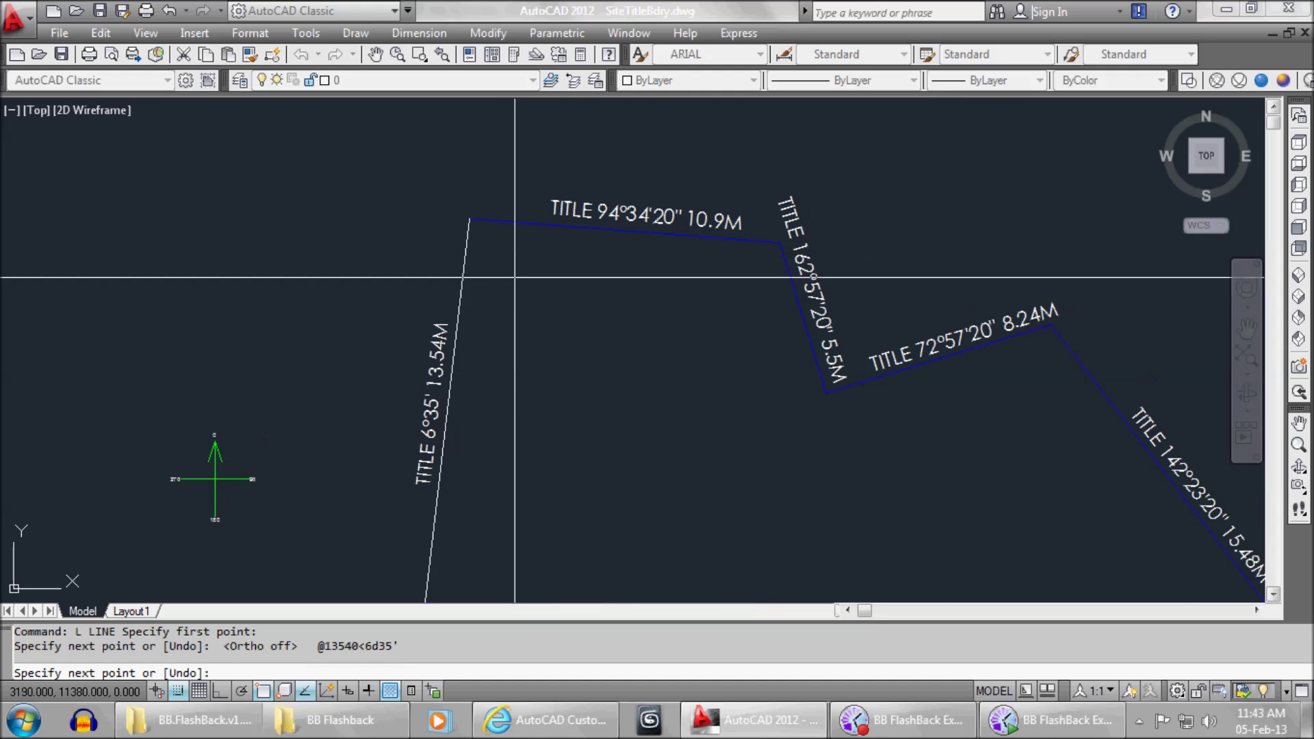
{"action": "scroll", "coordinate": [486, 244], "scroll_direction": "down", "scroll_amount": 2}
{"action": "scroll", "coordinate": [569, 257], "scroll_direction": "up", "scroll_amount": 2}
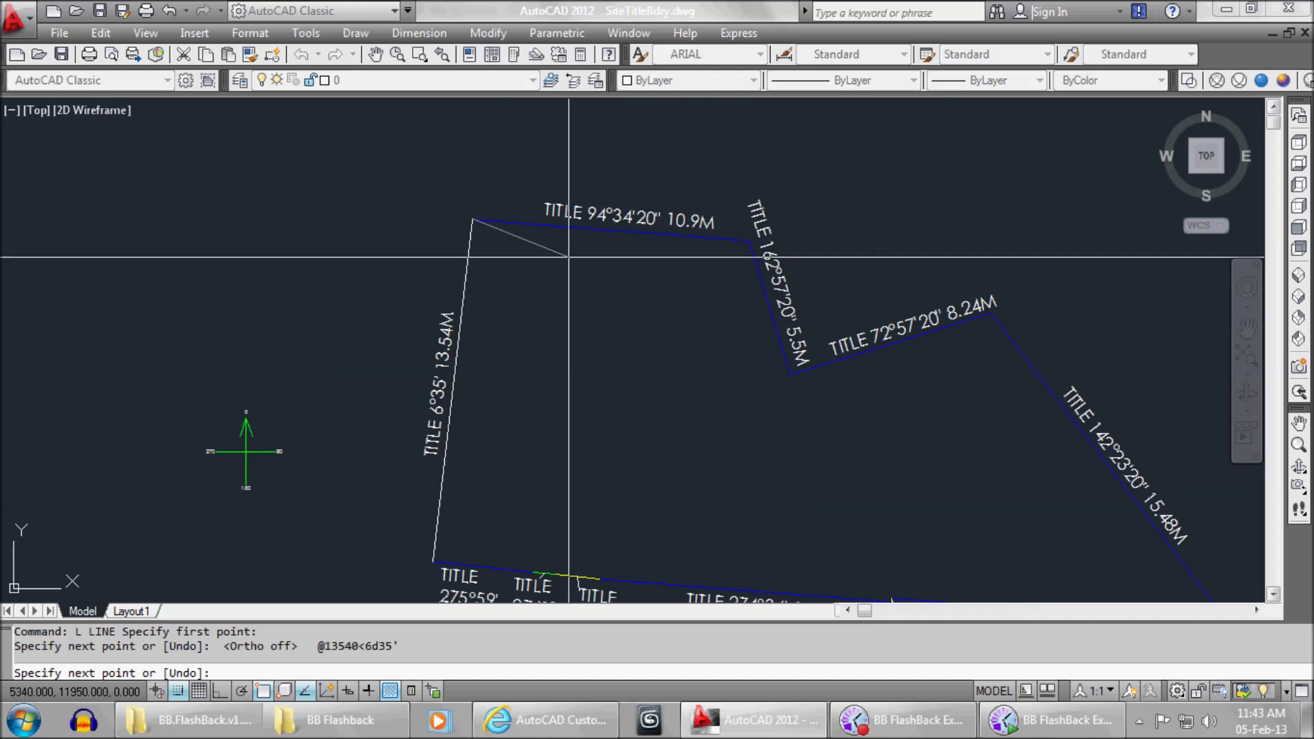
{"action": "scroll", "coordinate": [570, 258], "scroll_direction": "down", "scroll_amount": 2}
{"action": "scroll", "coordinate": [482, 273], "scroll_direction": "up", "scroll_amount": 1}
{"action": "scroll", "coordinate": [473, 277], "scroll_direction": "up", "scroll_amount": 2}
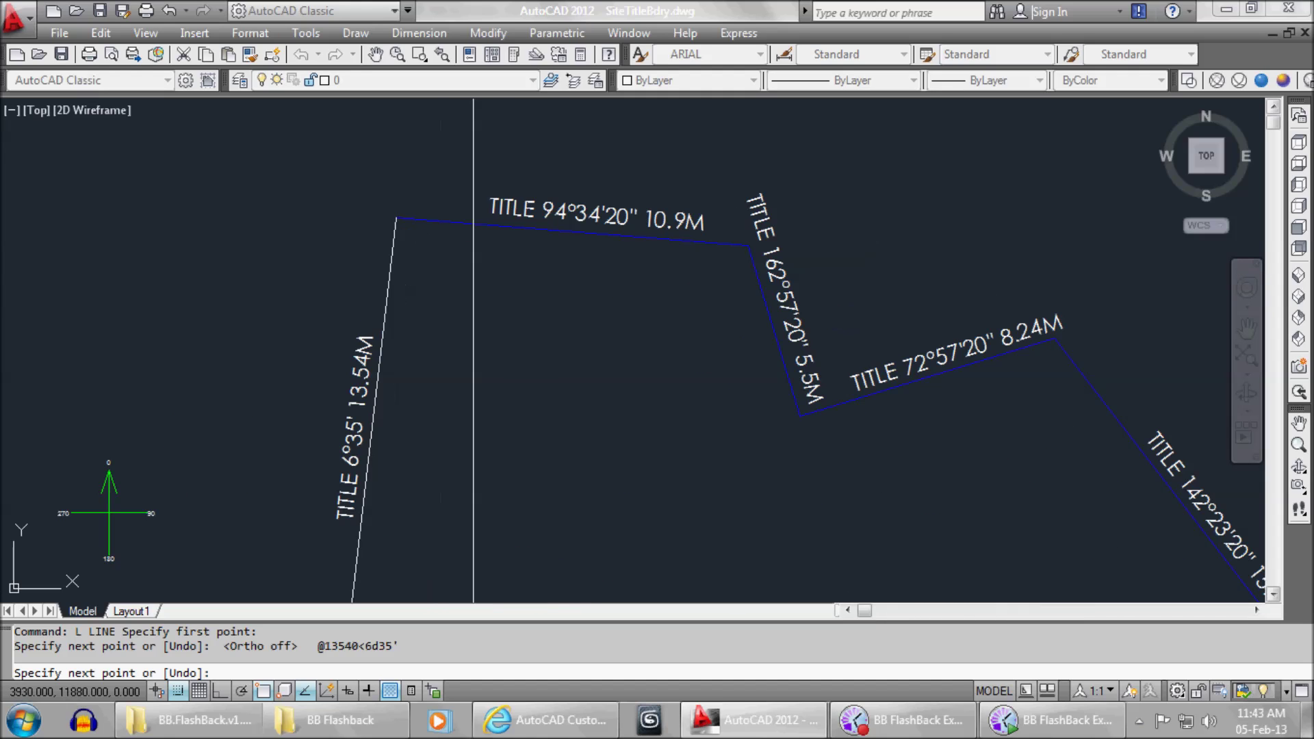
{"action": "middle_click_drag", "start_coordinate": [474, 278], "coordinate": [401, 307]}
{"action": "middle_click_drag", "start_coordinate": [596, 294], "coordinate": [550, 286]}
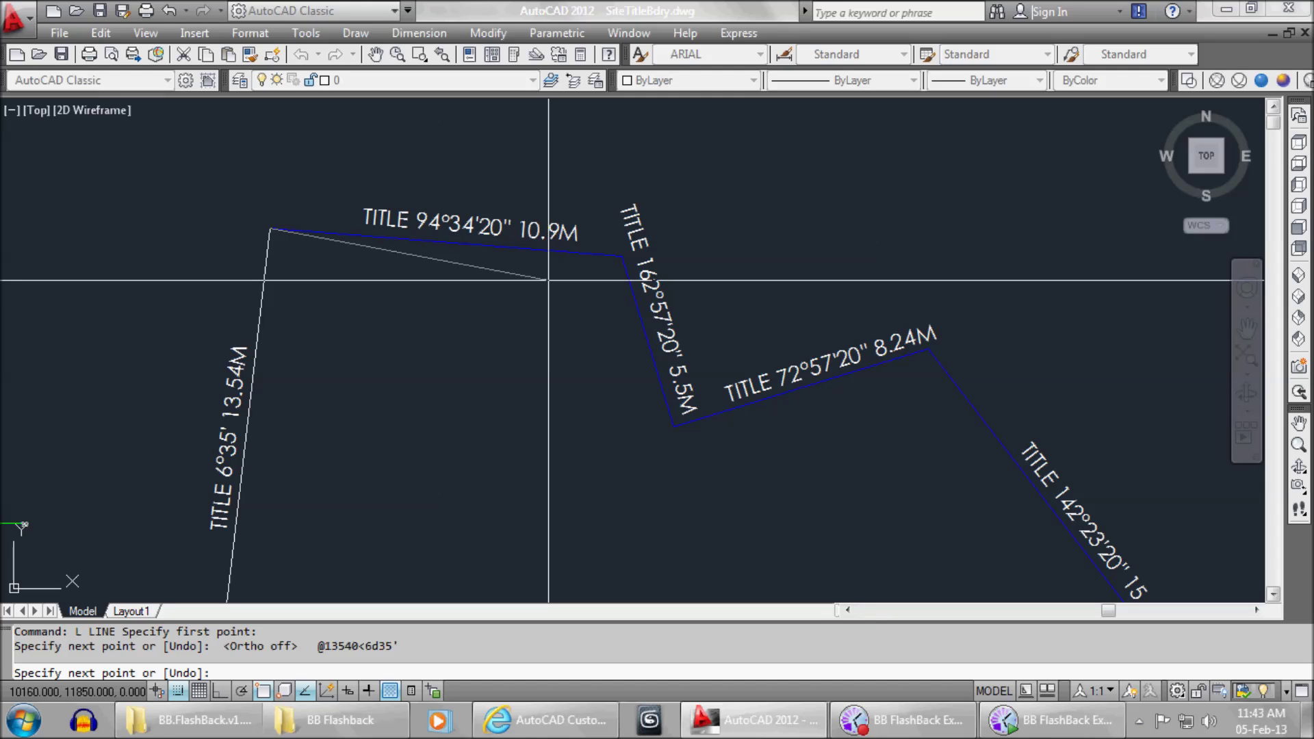
{"action": "key", "text": "F8"}
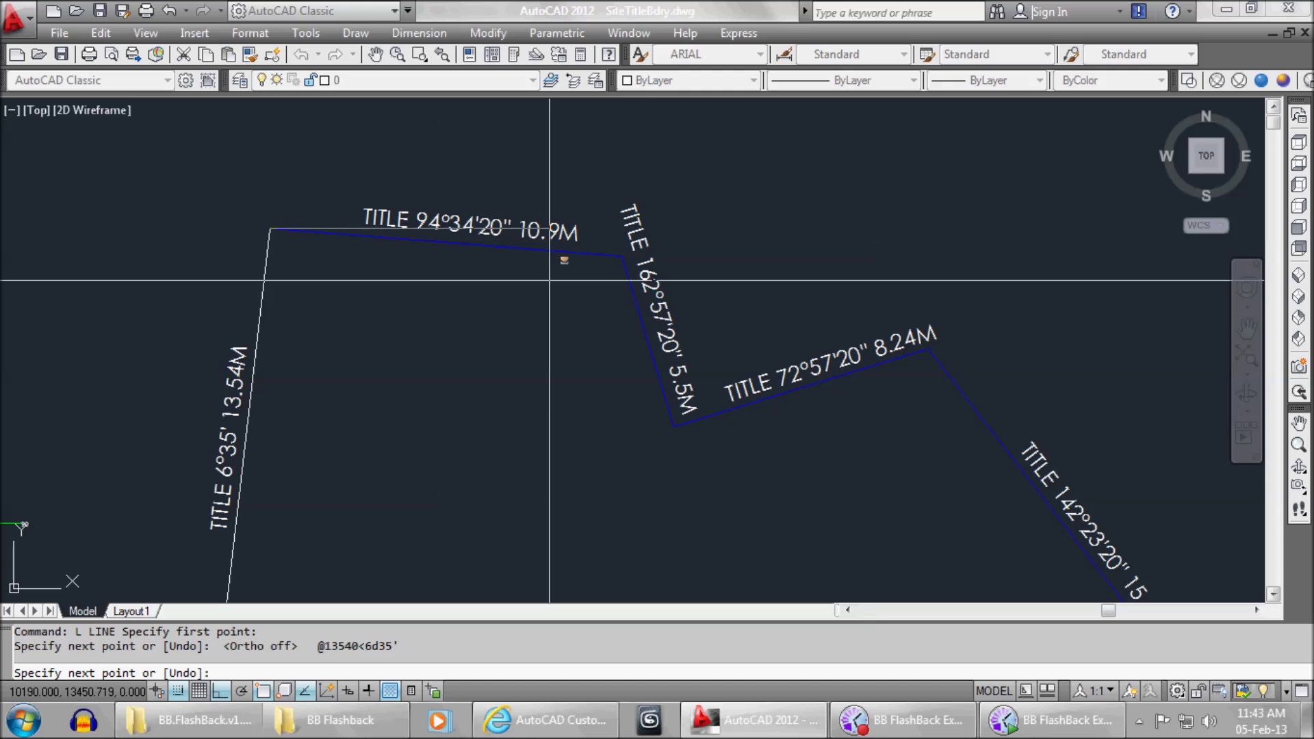
{"action": "type", "text": "@"}
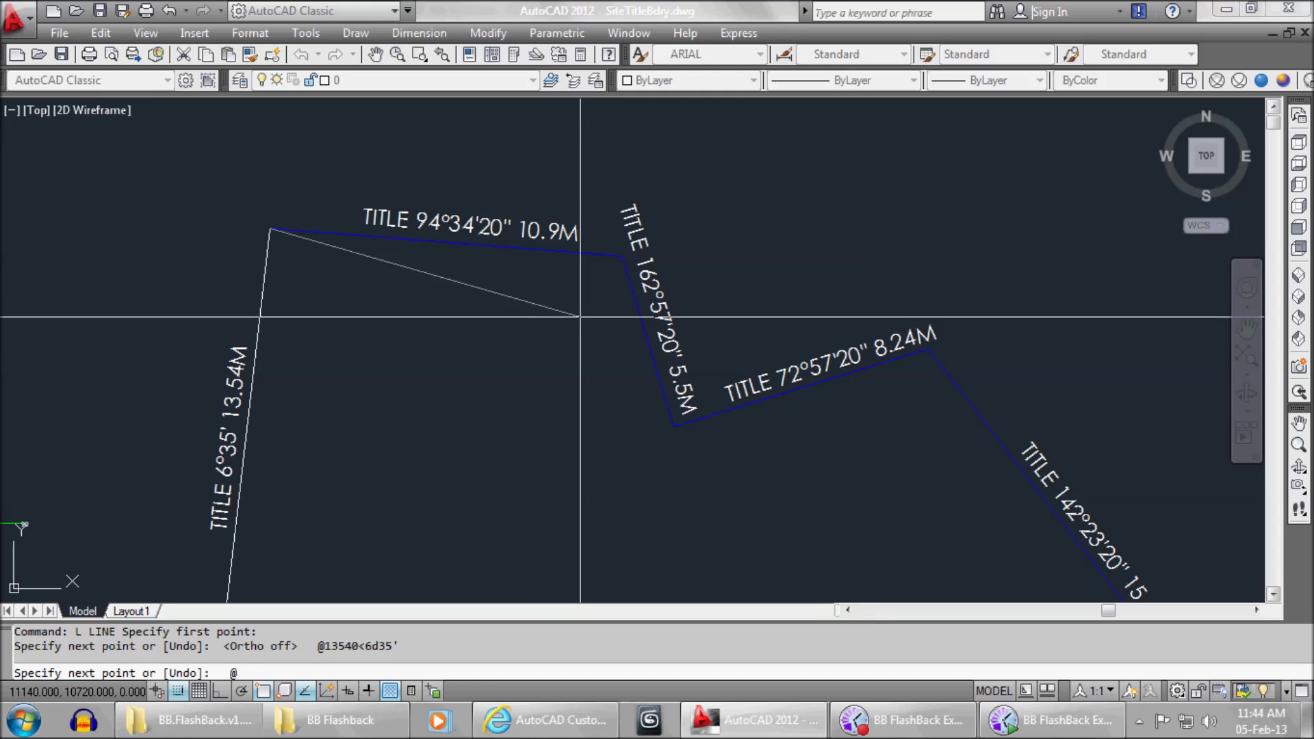
{"action": "type", "text": "109"}
{"action": "type", "text": "00"}
{"action": "type", "text": "<"}
{"action": "type", "text": "94"}
{"action": "type", "text": "d"}
{"action": "type", "text": "34"}
{"action": "type", "text": "'"}
{"action": "type", "text": "20"}
{"action": "type", "text": "\""}
{"action": "key", "text": "Return"}
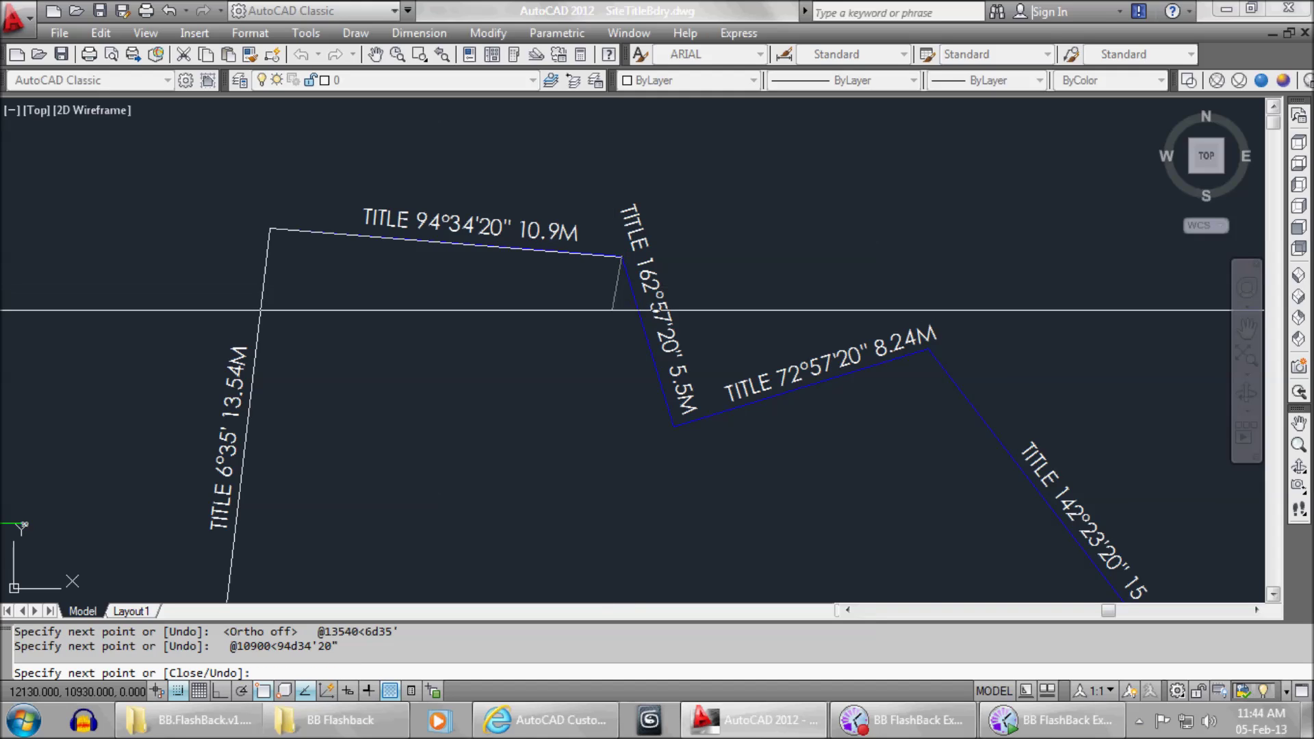
Step: Pan the view back to show the whole boundary with both new segments
{"action": "middle_click_drag", "start_coordinate": [617, 327], "coordinate": [557, 308]}
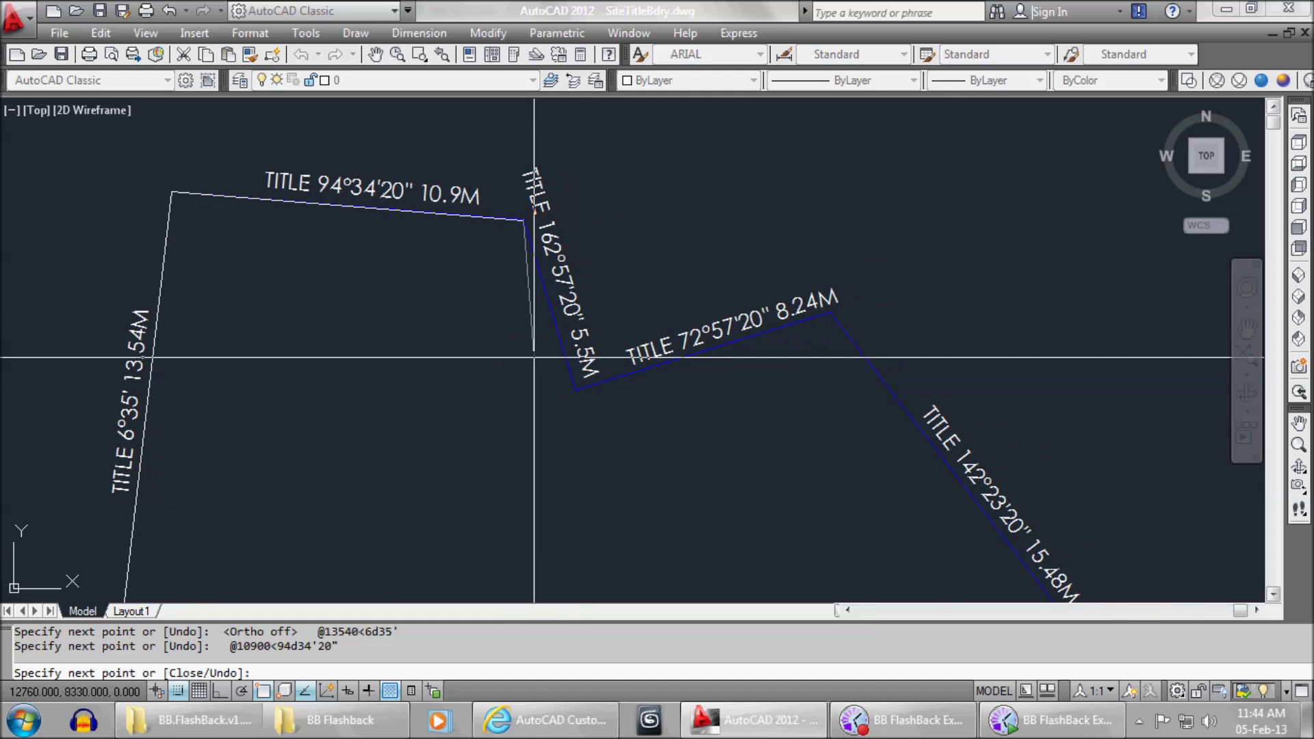
{"action": "scroll", "coordinate": [535, 371], "scroll_direction": "down", "scroll_amount": 3}
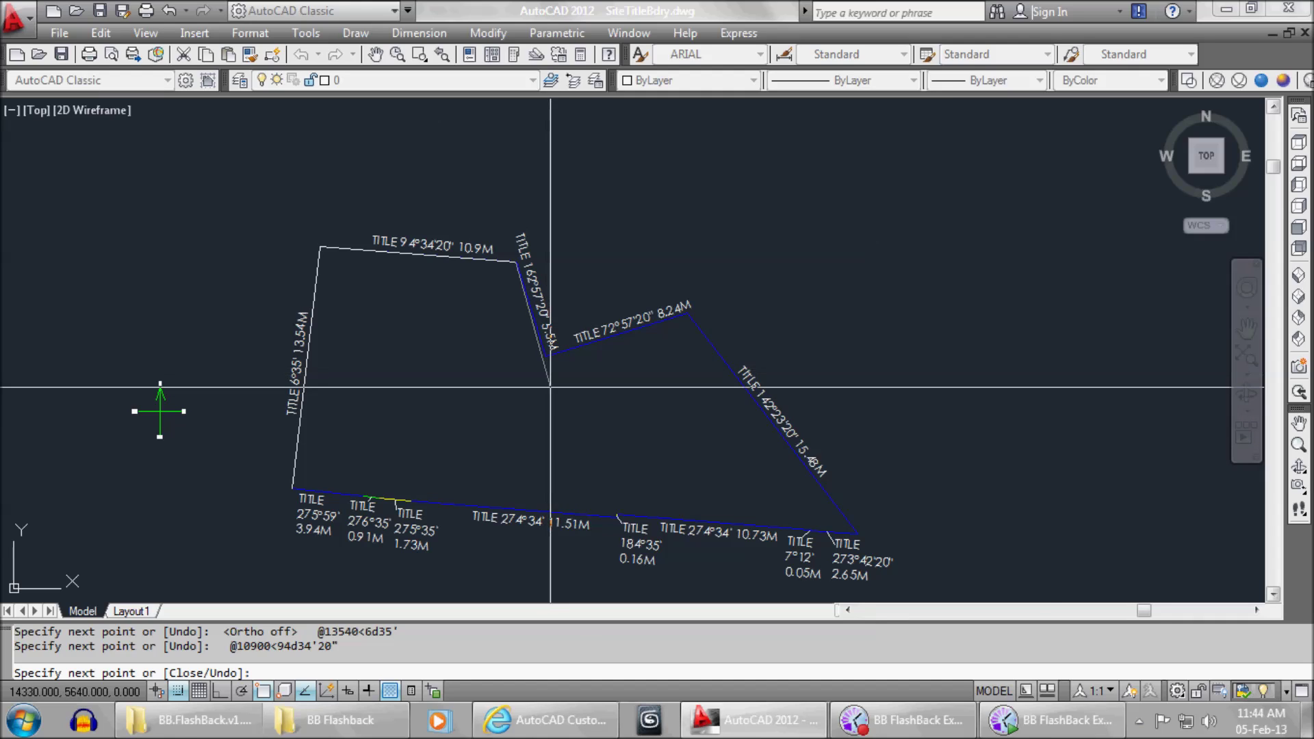
{"action": "middle_click_drag", "start_coordinate": [159, 411], "coordinate": [161, 438]}
{"action": "scroll", "coordinate": [552, 396], "scroll_direction": "up", "scroll_amount": 2}
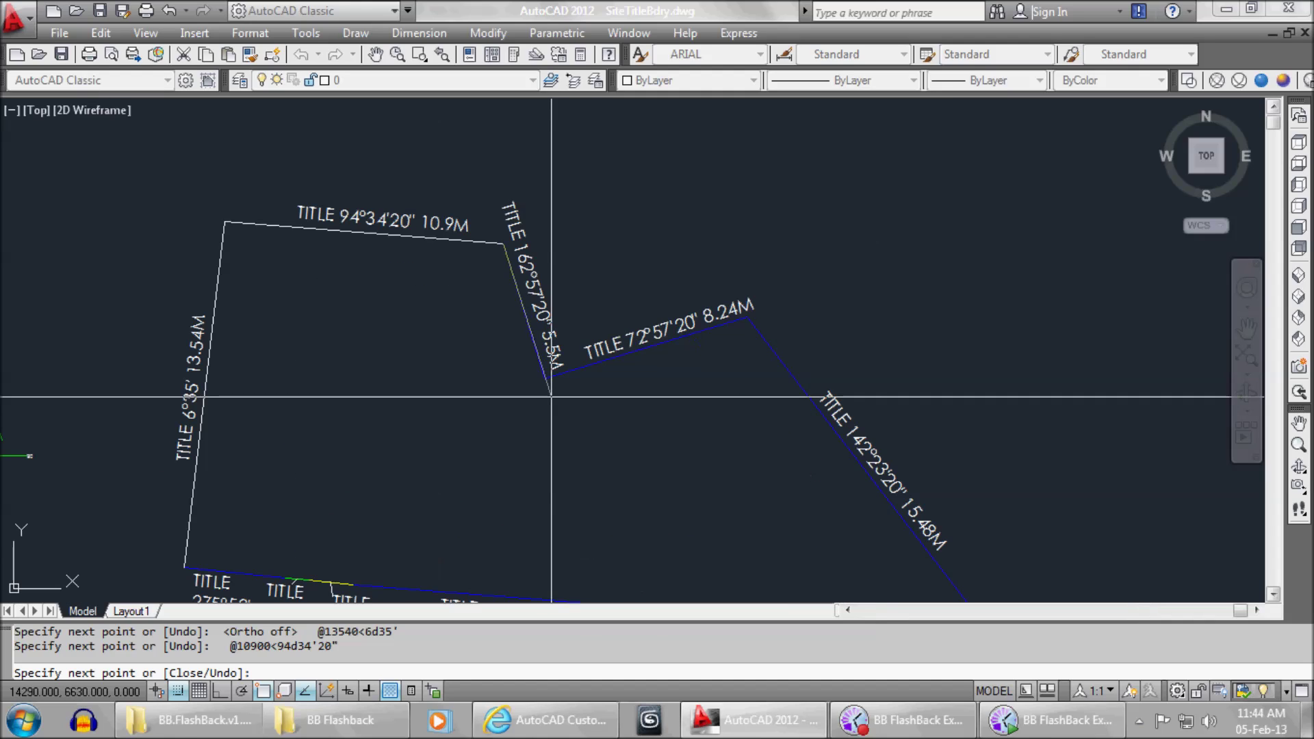
{"action": "scroll", "coordinate": [566, 437], "scroll_direction": "down", "scroll_amount": 2}
{"action": "middle_click_drag", "start_coordinate": [567, 436], "coordinate": [539, 383]}
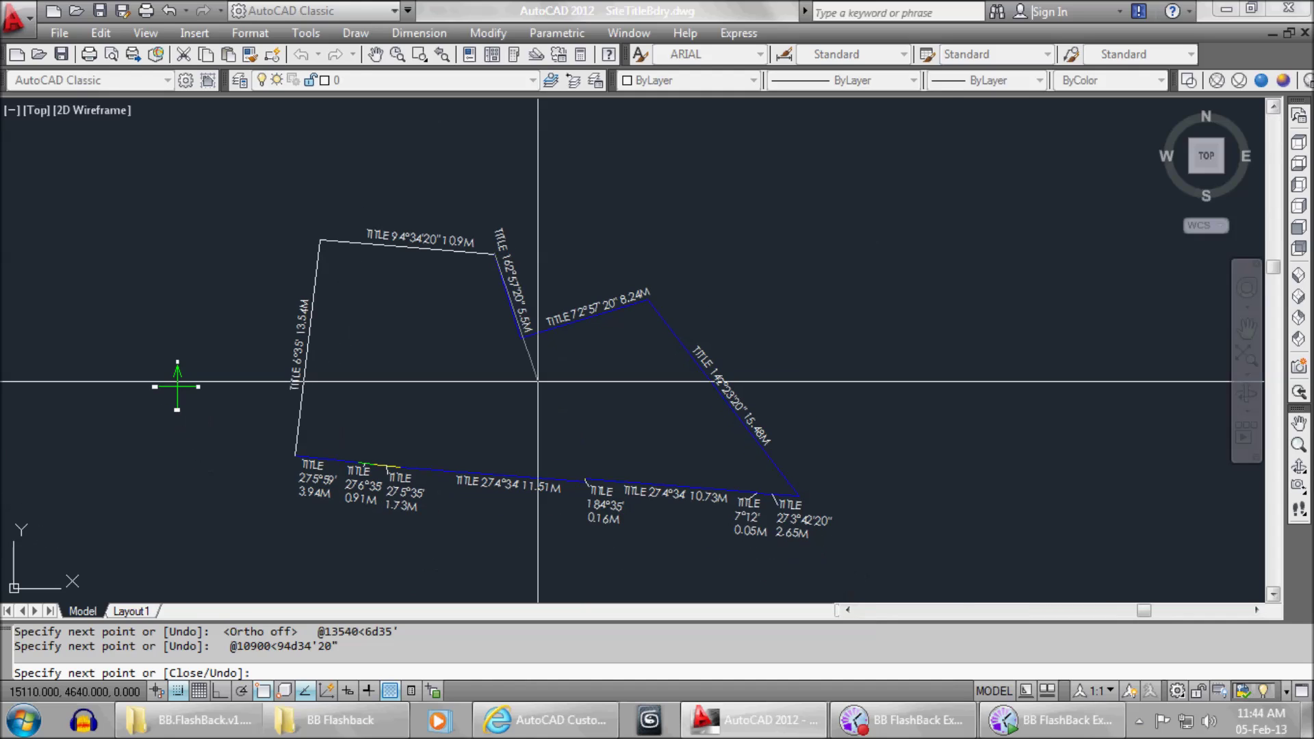